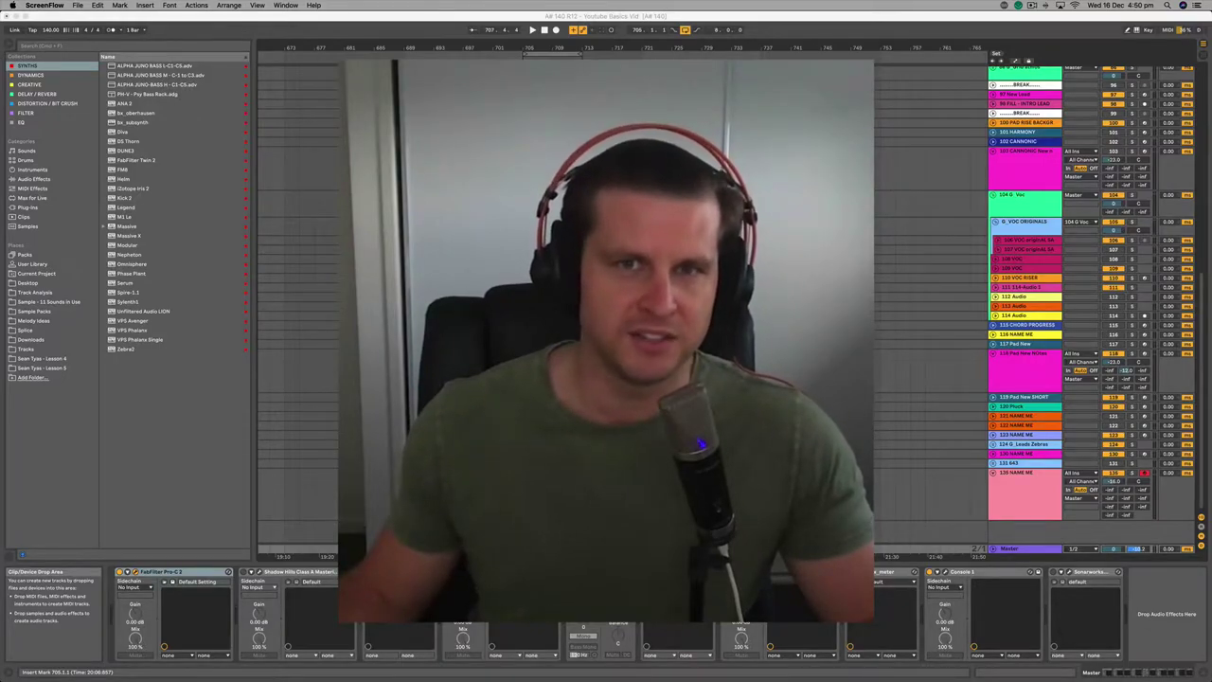
Step: Switch over to the Ableton Live session to load Pro-C 2 on the Master
click(336, 163)
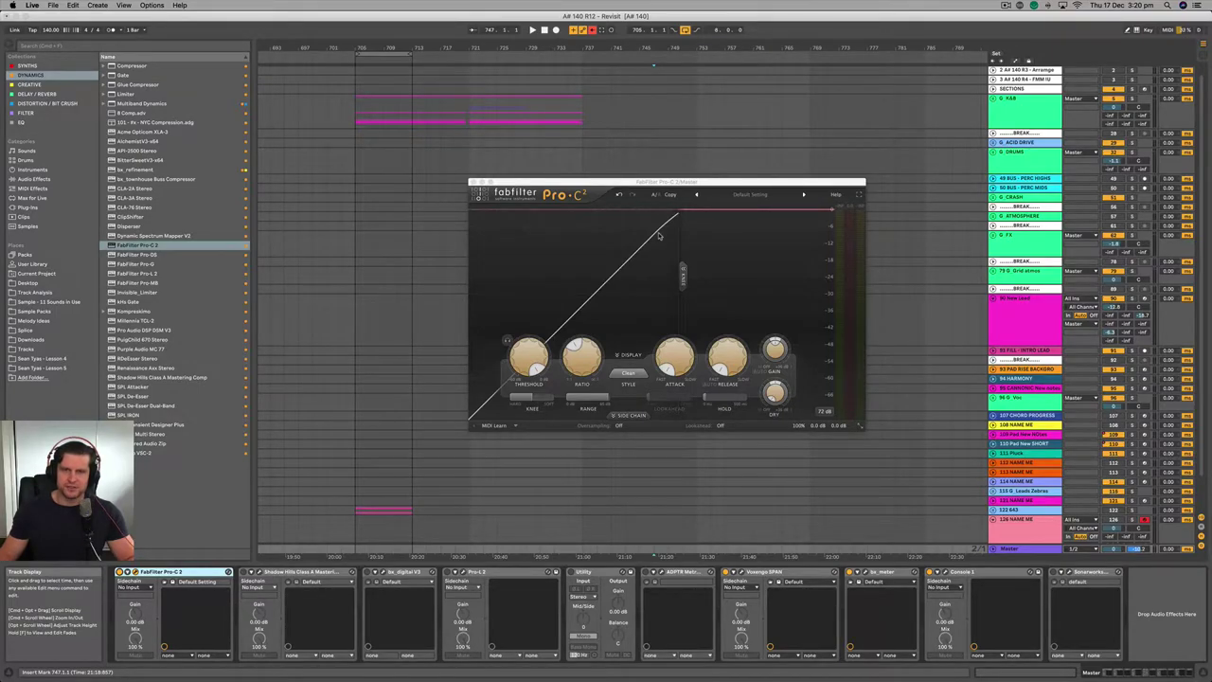
Step: Play the drum clip, lower the Pro-C 2 threshold to about -18 dB, then stop playback
click(528, 358)
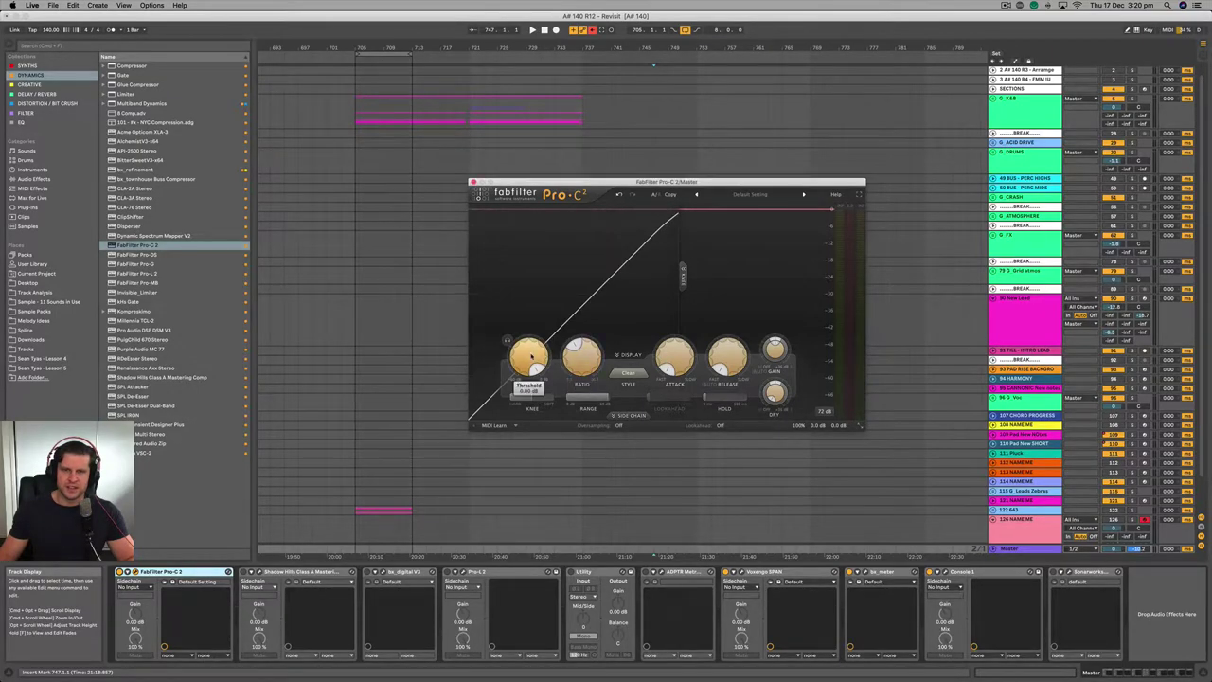
click(357, 511)
key(space)
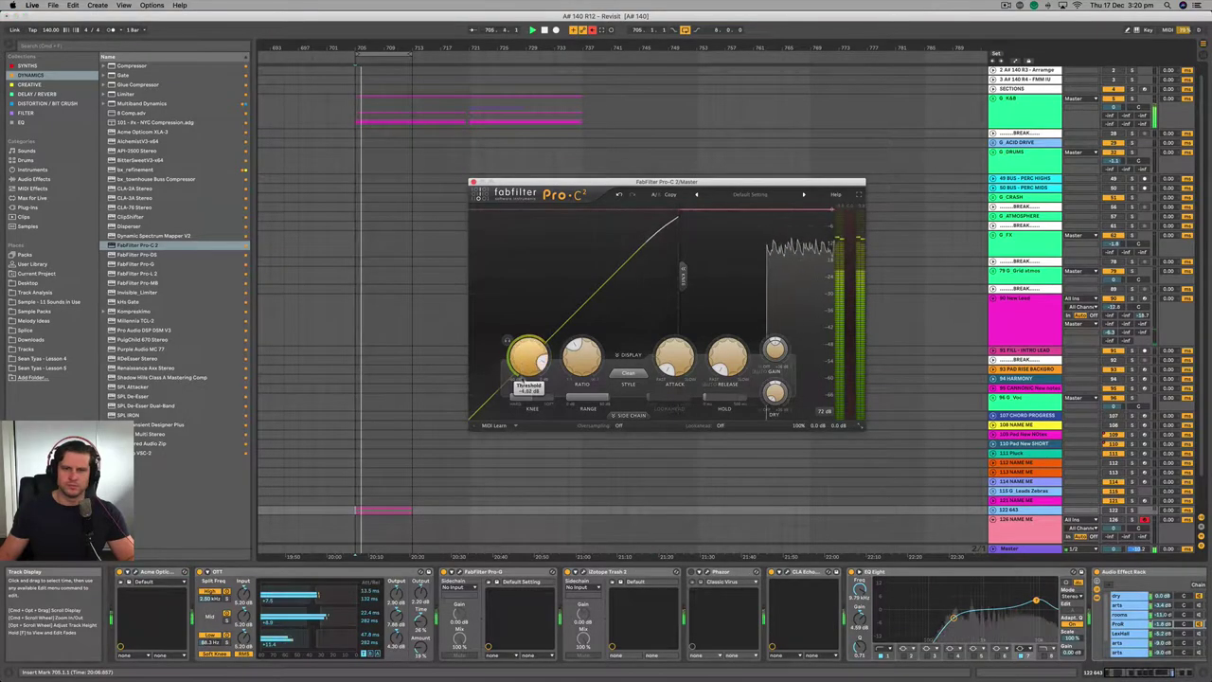
drag(528, 358, 510, 489)
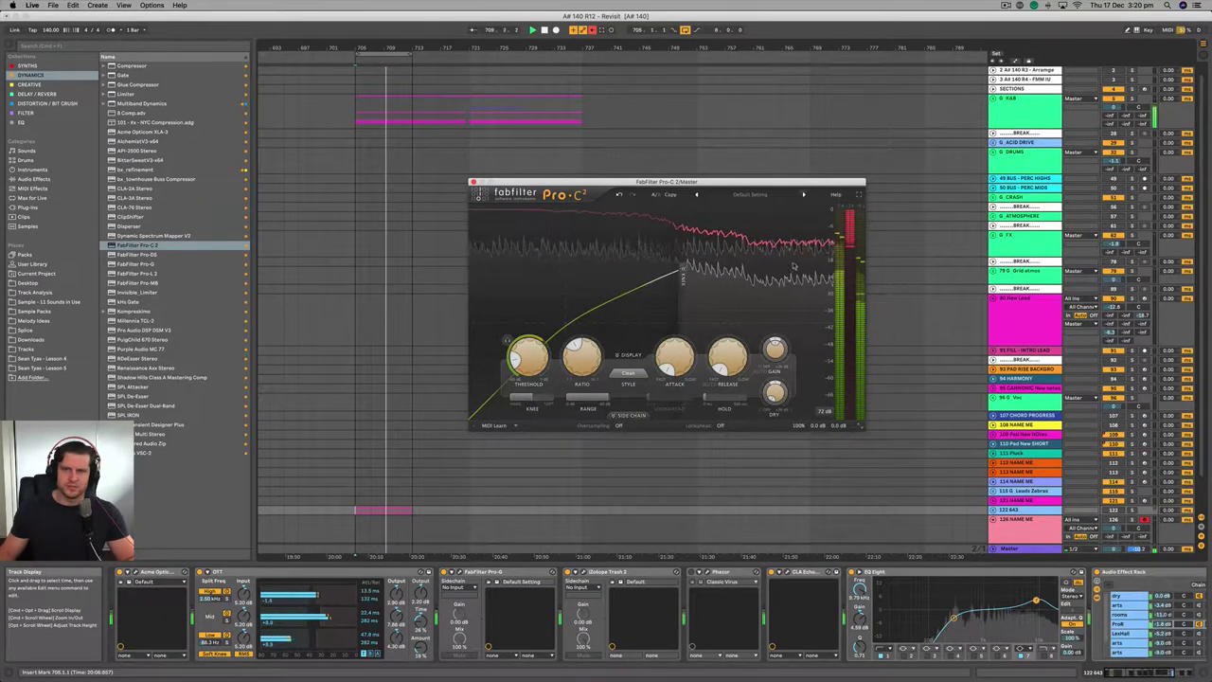
key(space)
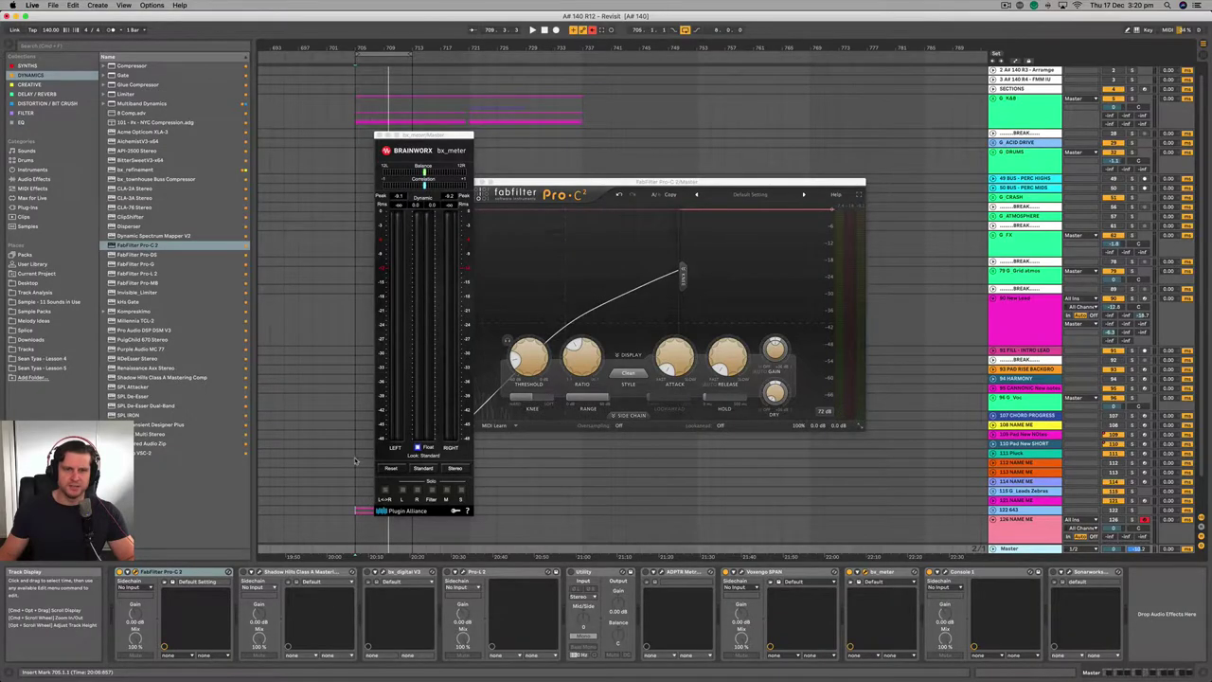
Step: During playback, bypass Pro-C 2 and re-enable it to compare the uncompressed sound
key(space)
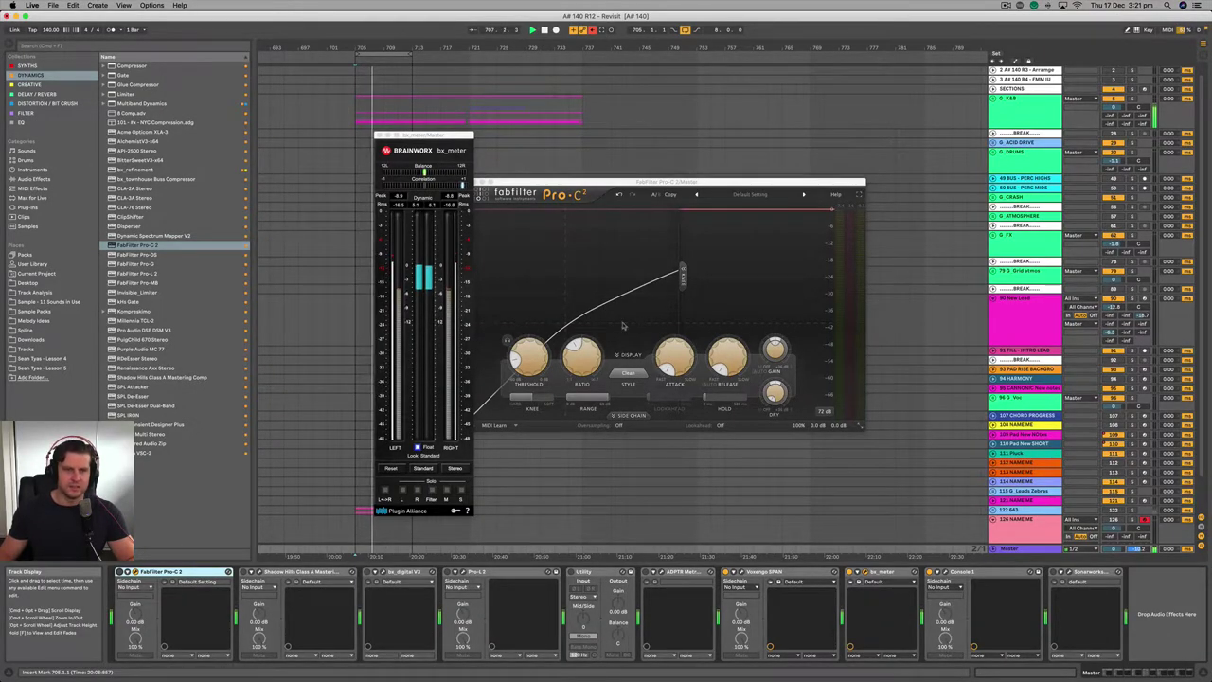
click(120, 572)
click(120, 572)
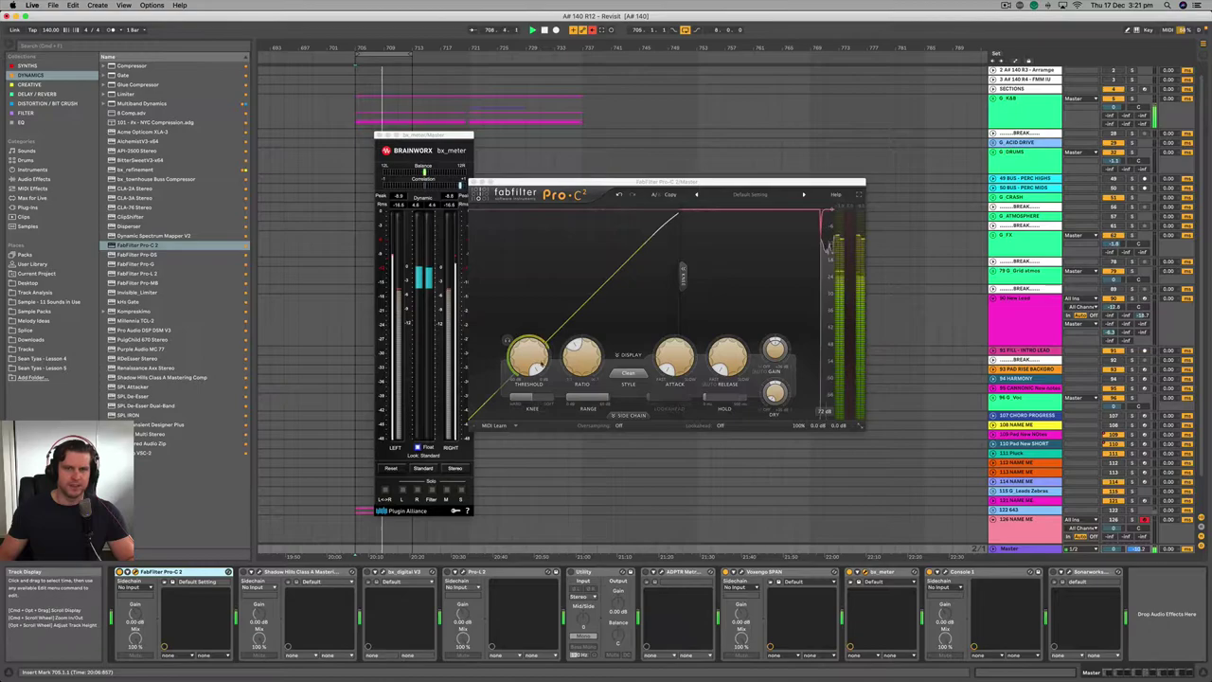
Step: Set the Pro-C 2 threshold to about -23 dB and the ratio to about 5:1
drag(537, 360, 535, 459)
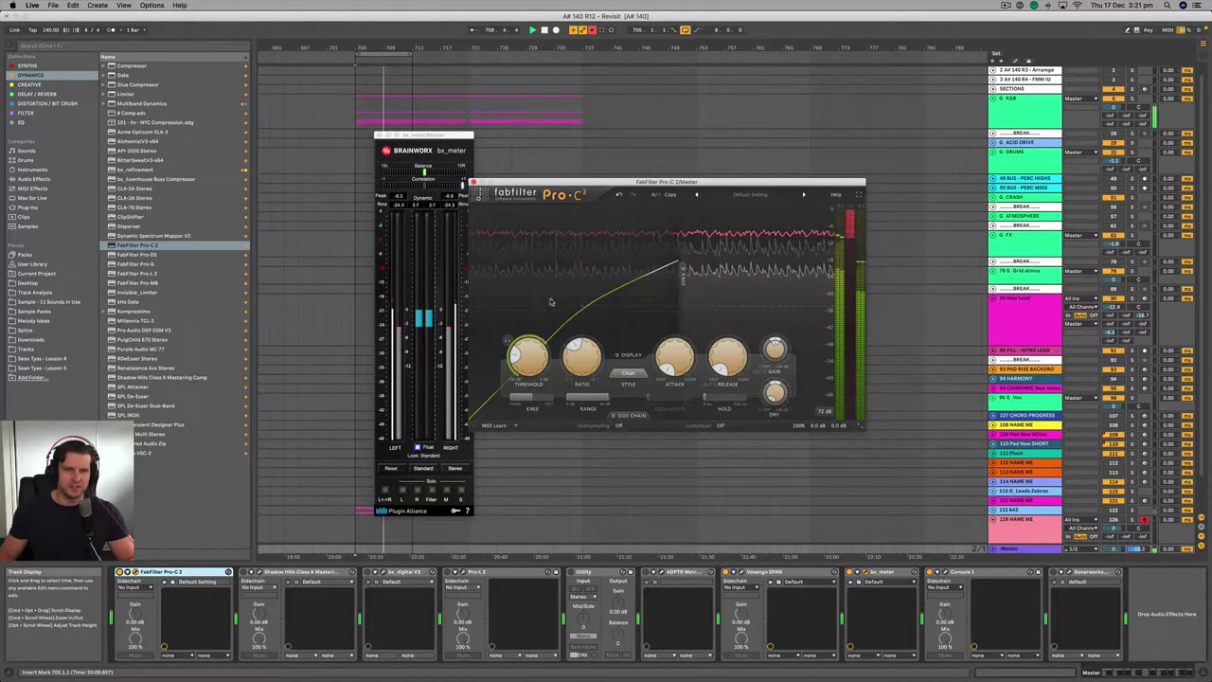
mouse_move(579, 356)
mouse_move(526, 357)
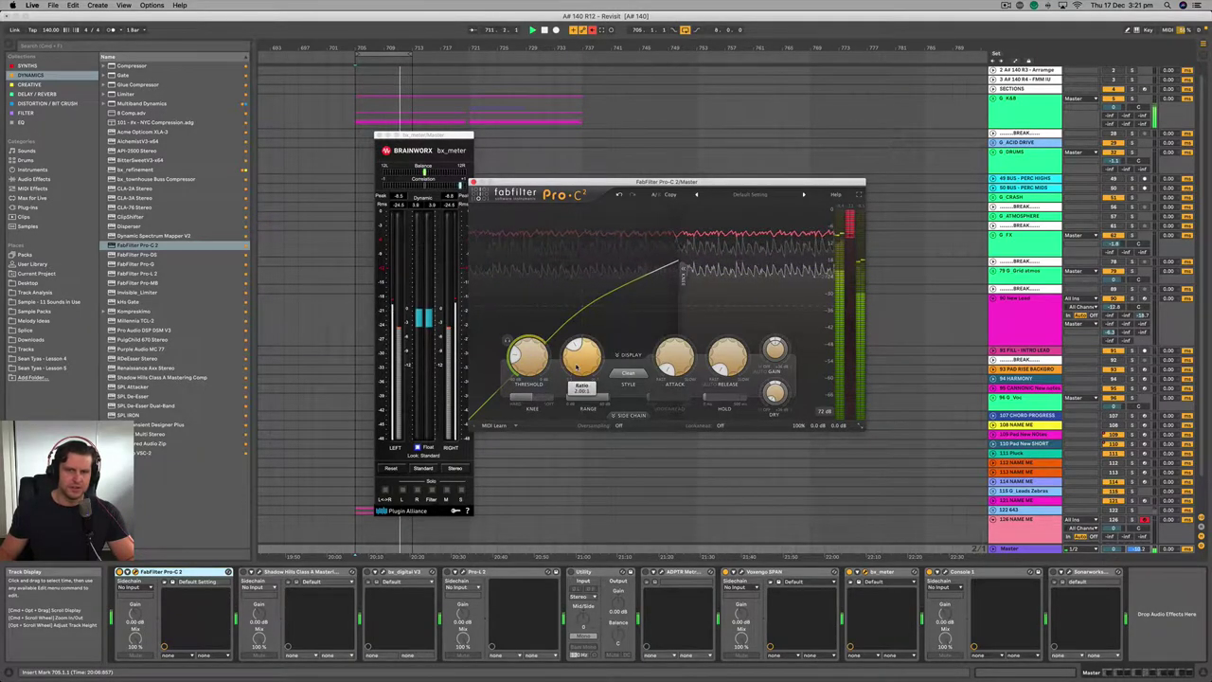
drag(576, 367, 611, 275)
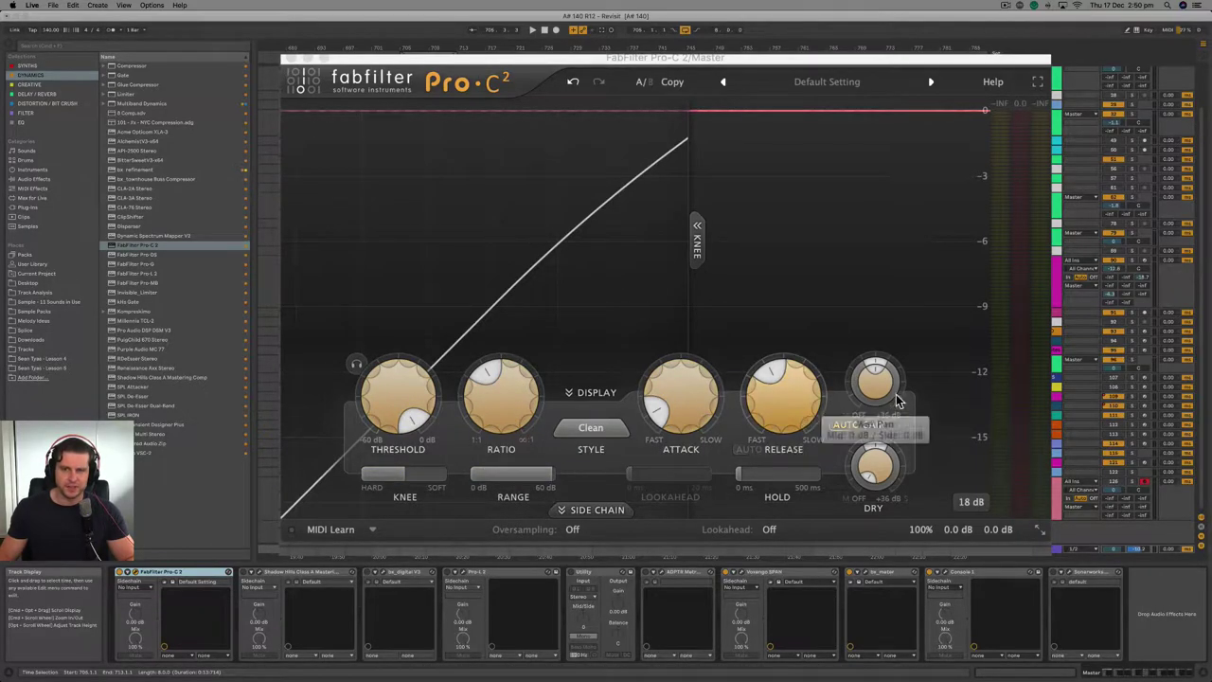
Step: While the drums play, pull the threshold to about -5 dB and set the graph to a 72 dB range
mouse_move(386, 404)
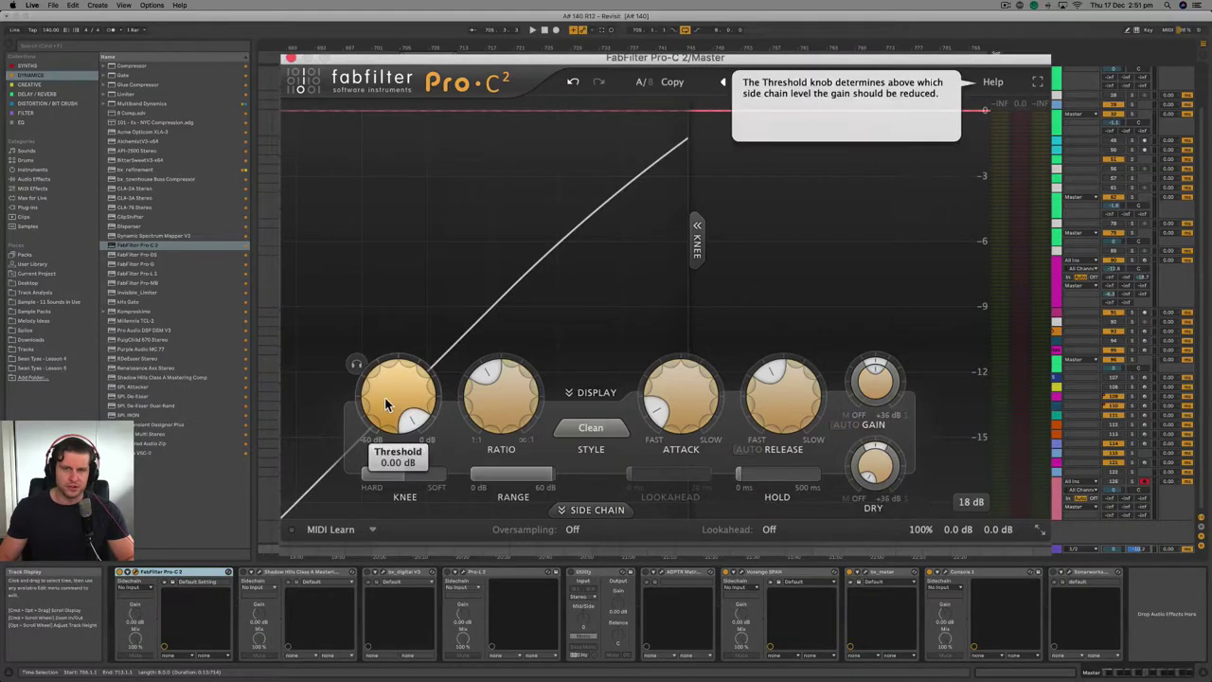
drag(385, 398, 384, 461)
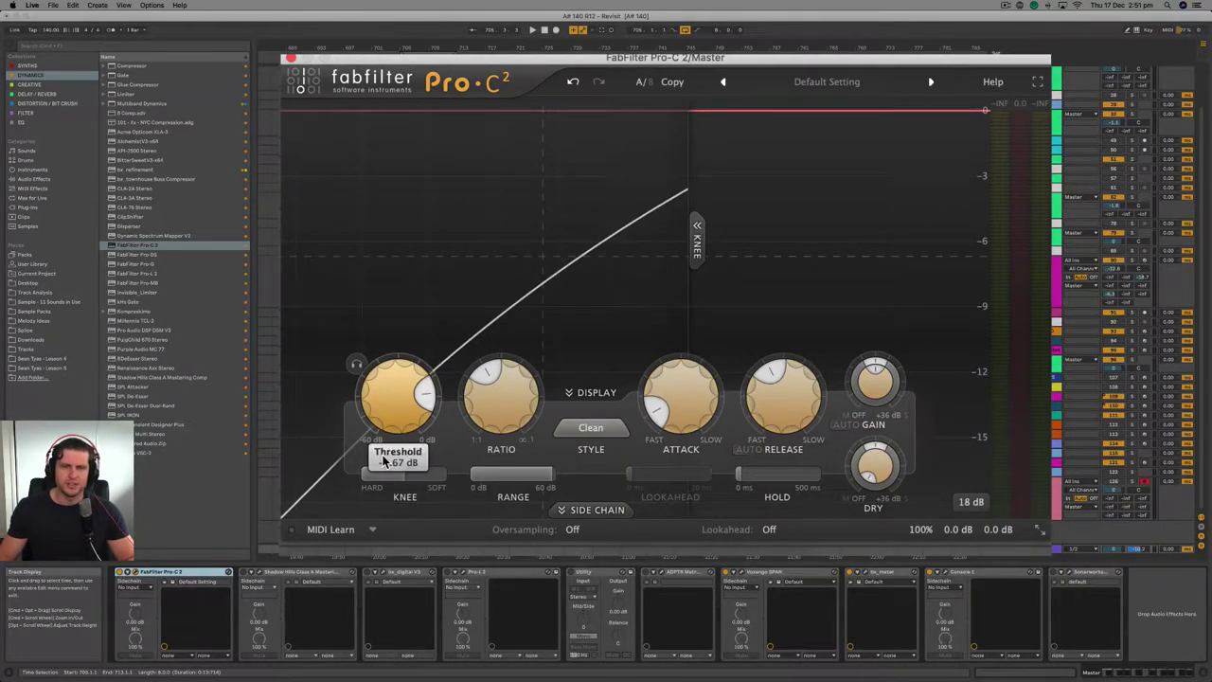
drag(384, 461, 390, 399)
key(space)
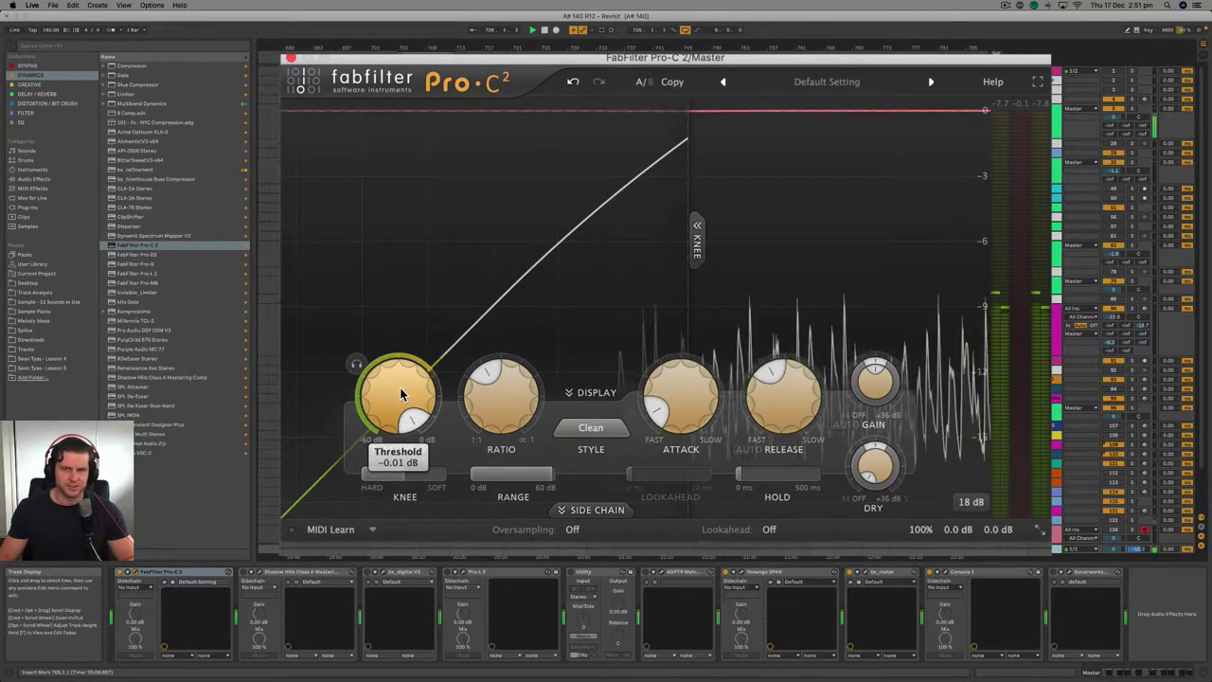
drag(384, 390, 386, 454)
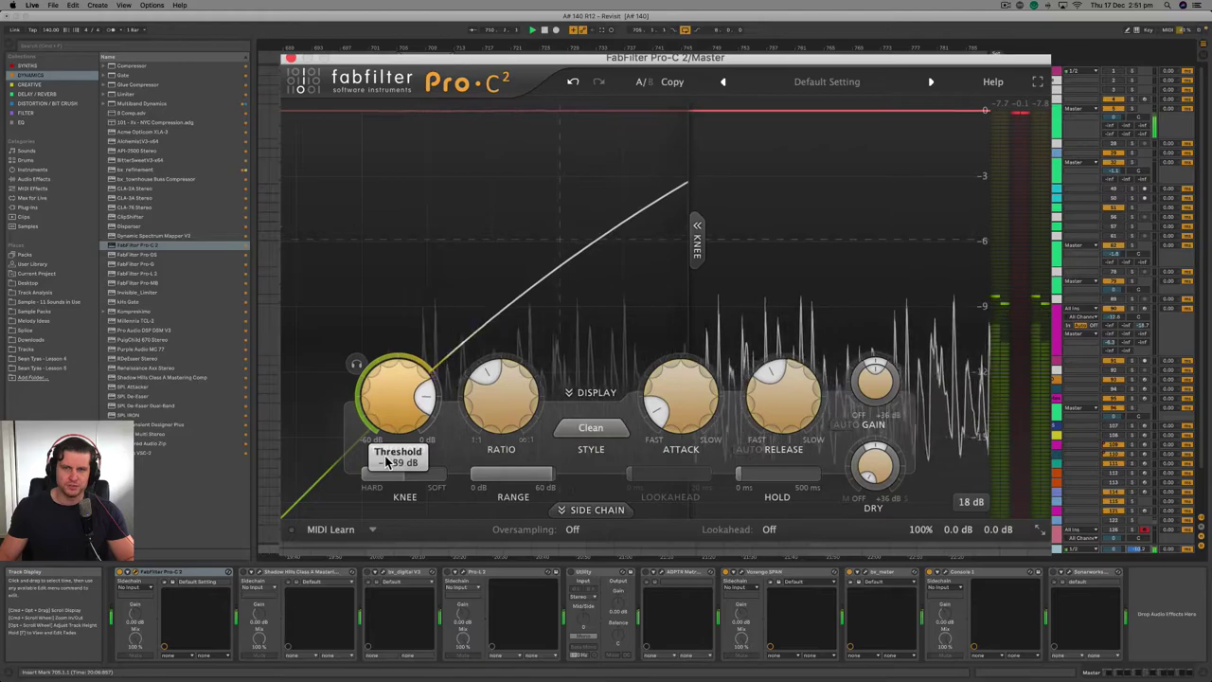
scroll(581, 217, down, 3)
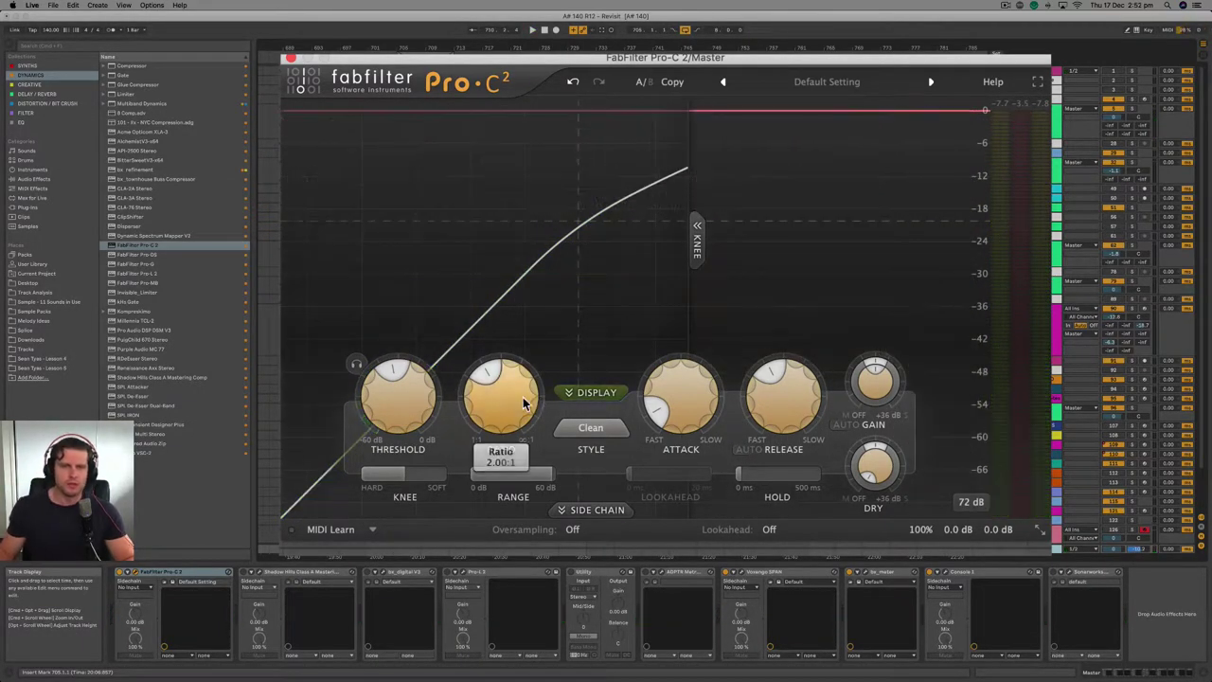
mouse_move(516, 405)
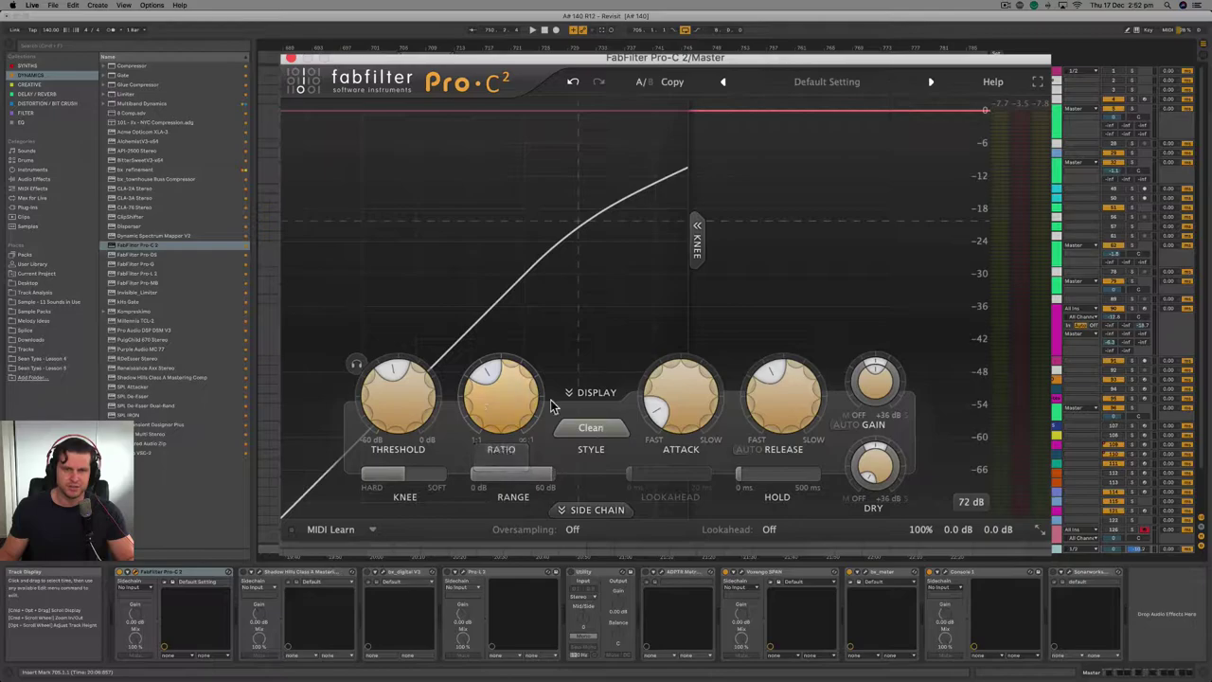
Step: Sweep the Pro-C 2 attack from 0.005 ms up to about 99 ms and back to 0.005 ms
mouse_move(801, 426)
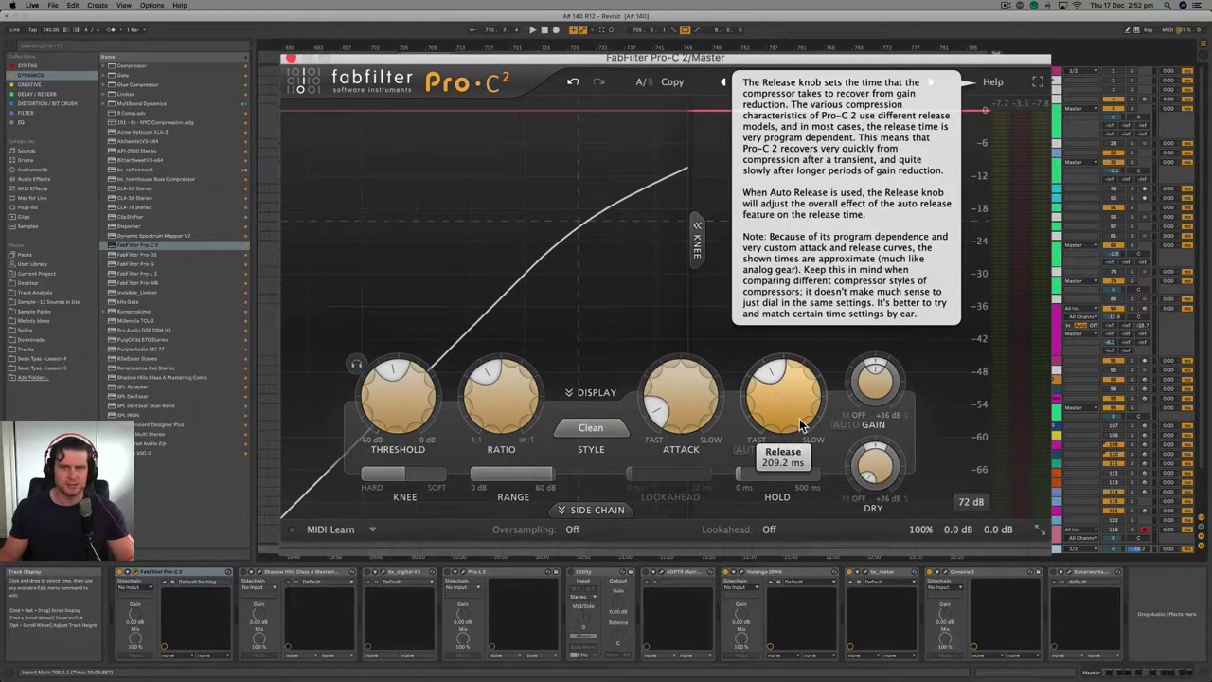
mouse_move(701, 410)
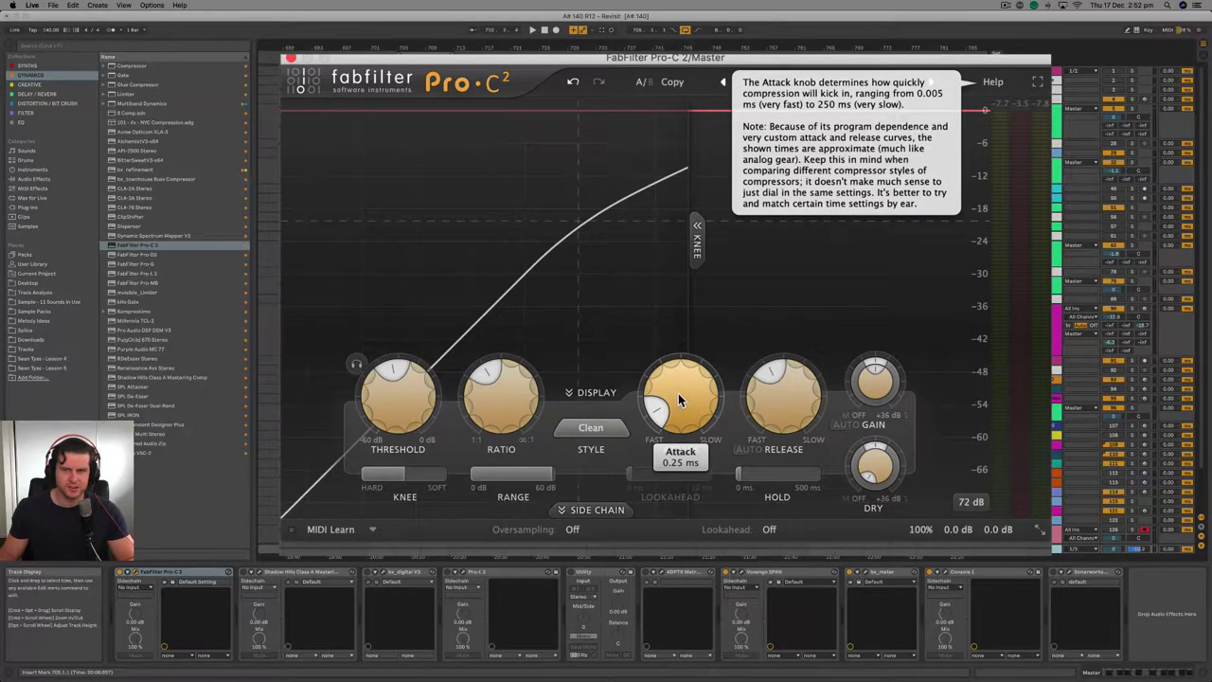
drag(678, 402, 676, 449)
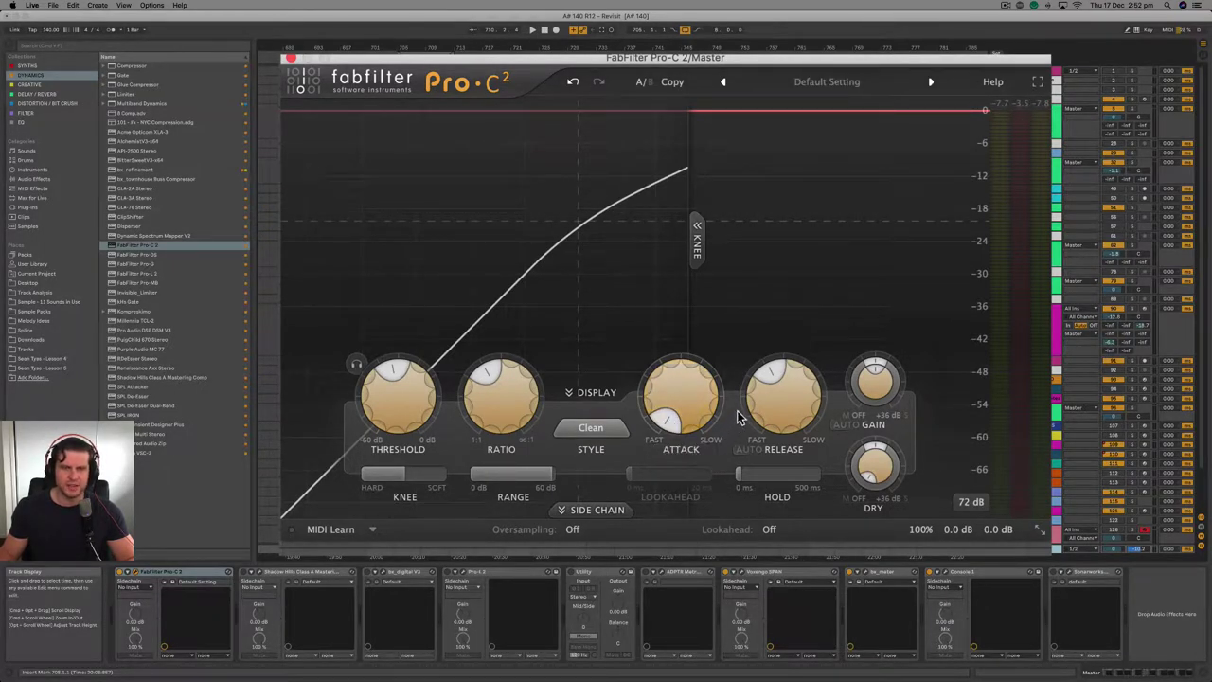
mouse_move(673, 402)
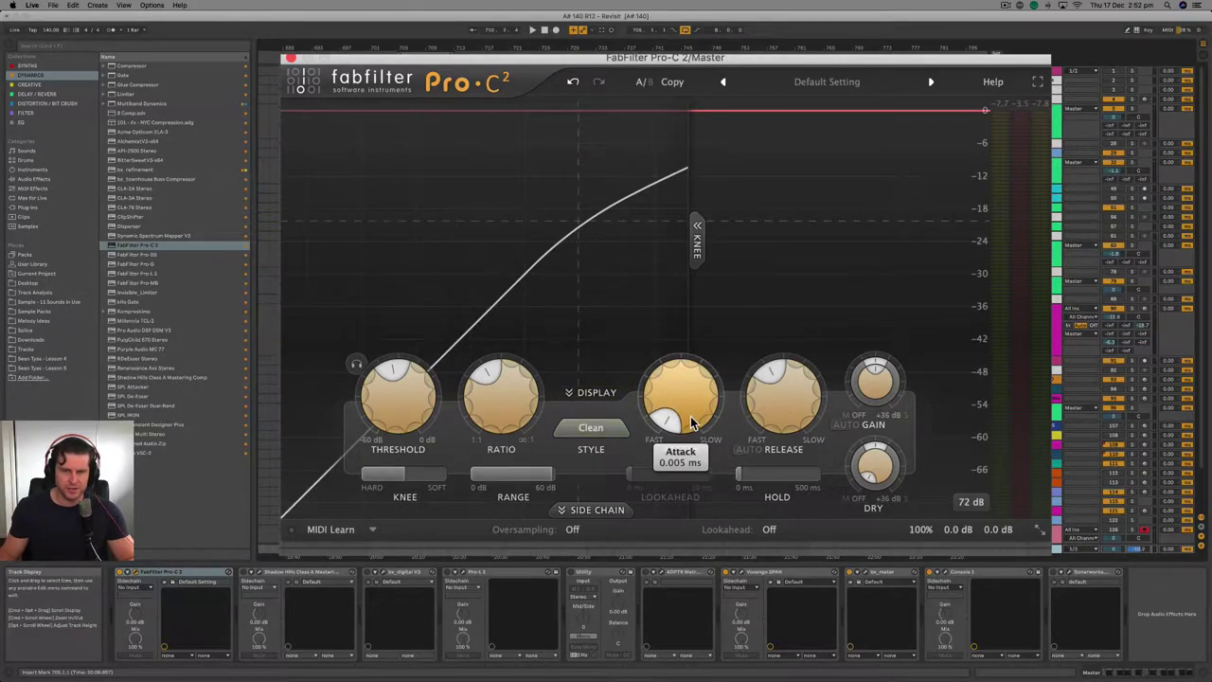
drag(691, 423, 715, 266)
drag(719, 248, 730, 229)
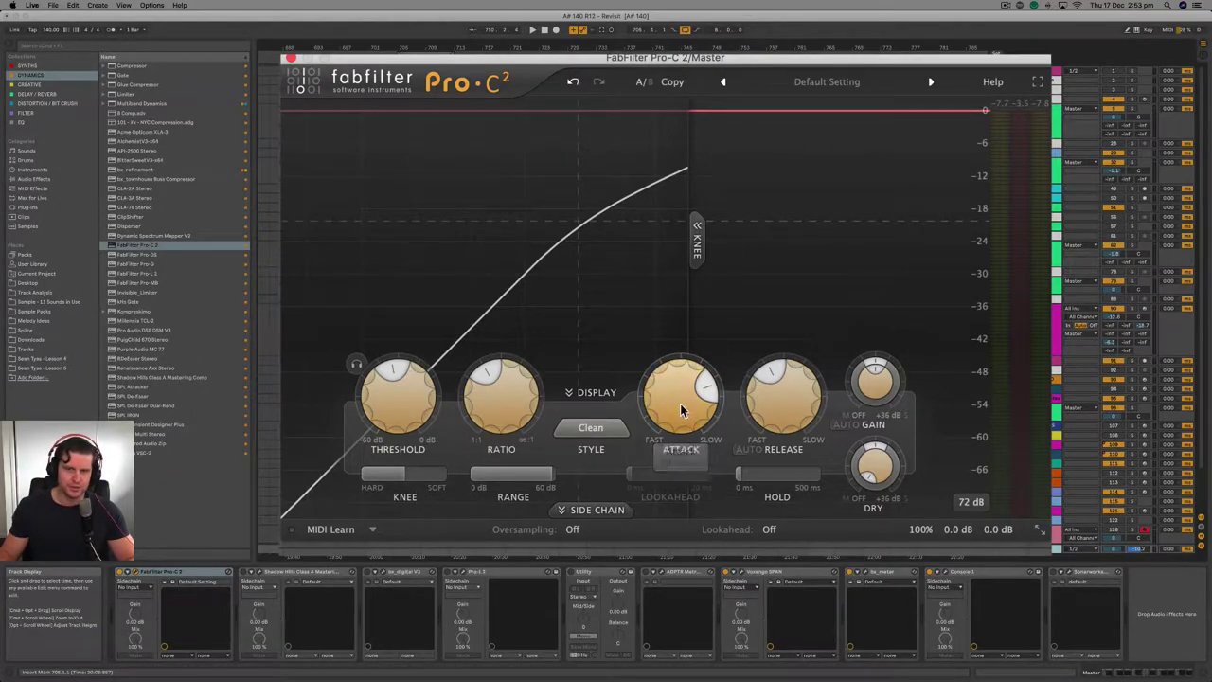
drag(690, 376, 678, 416)
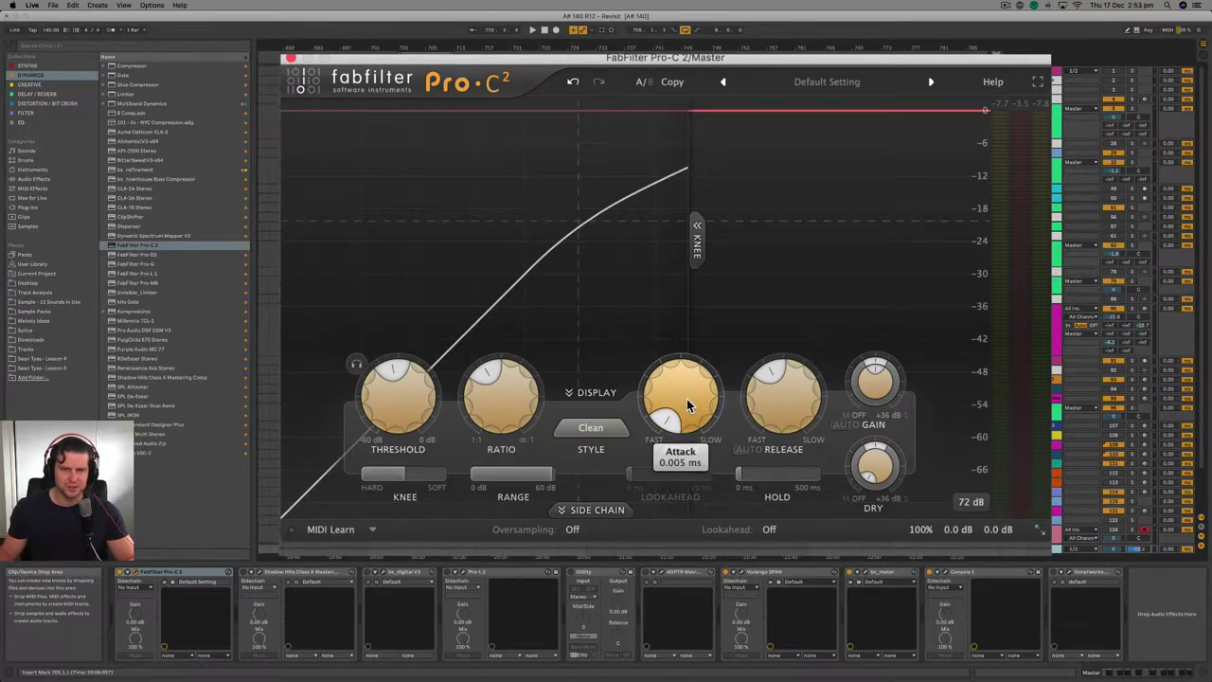
mouse_move(688, 404)
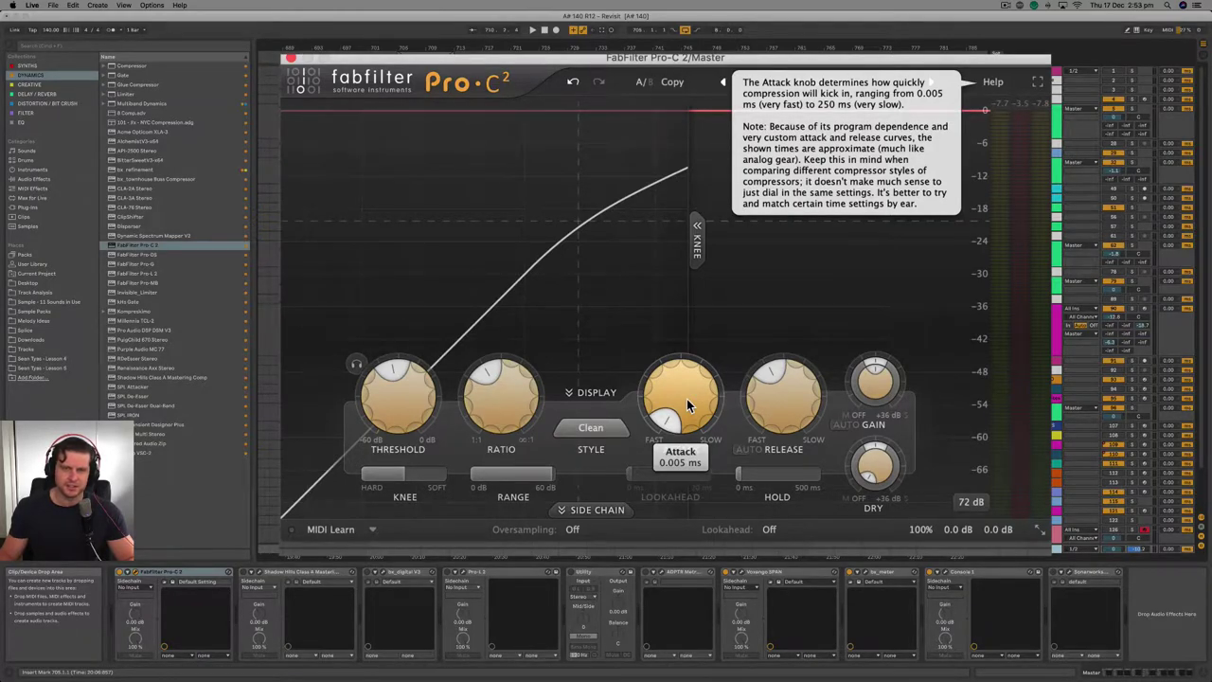
mouse_move(764, 404)
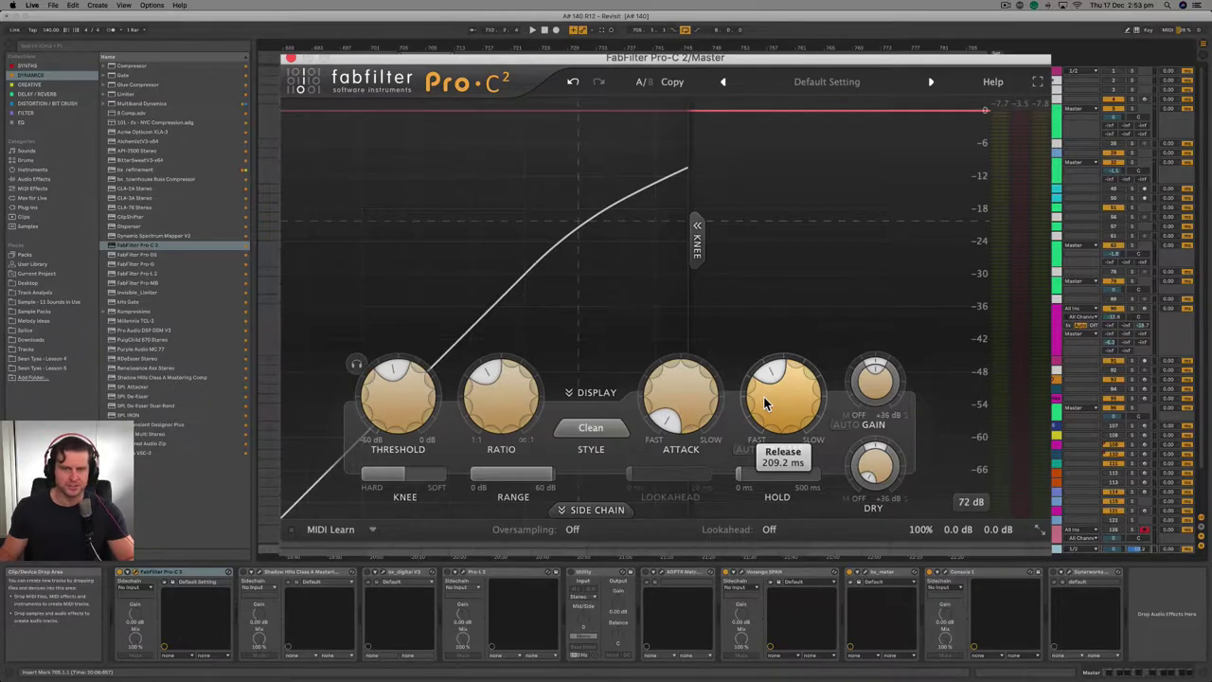
Step: Pull the Pro-C 2 release down from 209.2 ms to about 12 ms
drag(765, 404, 789, 343)
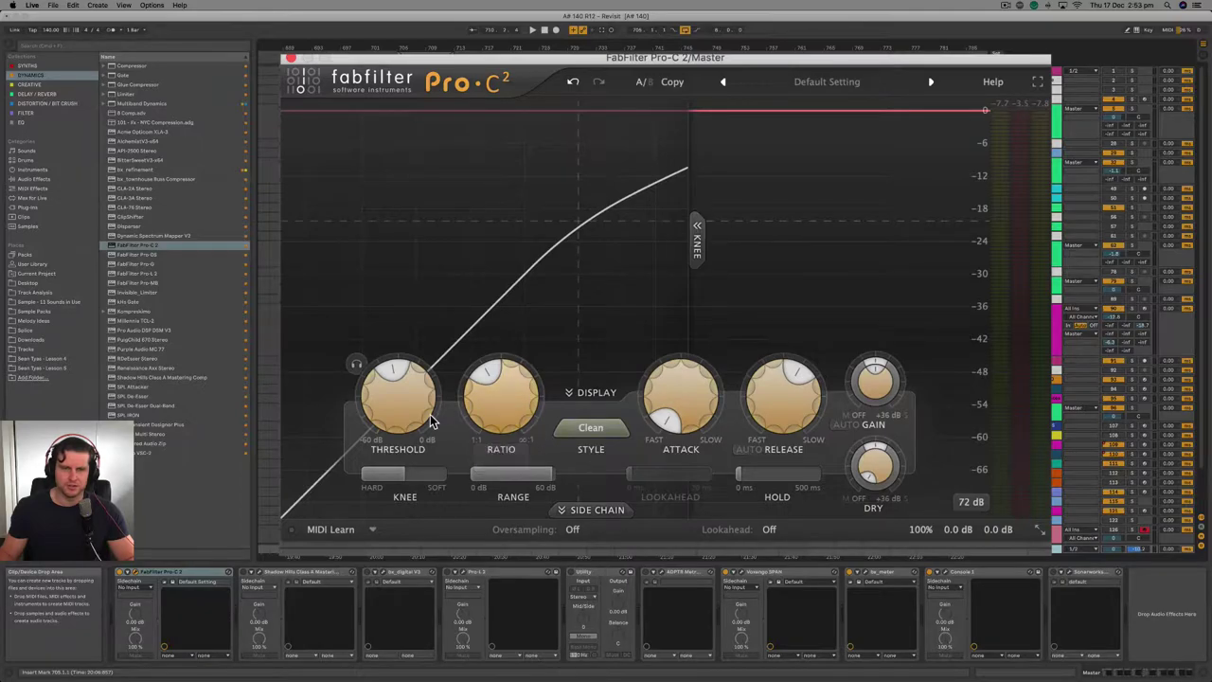
drag(784, 396, 772, 548)
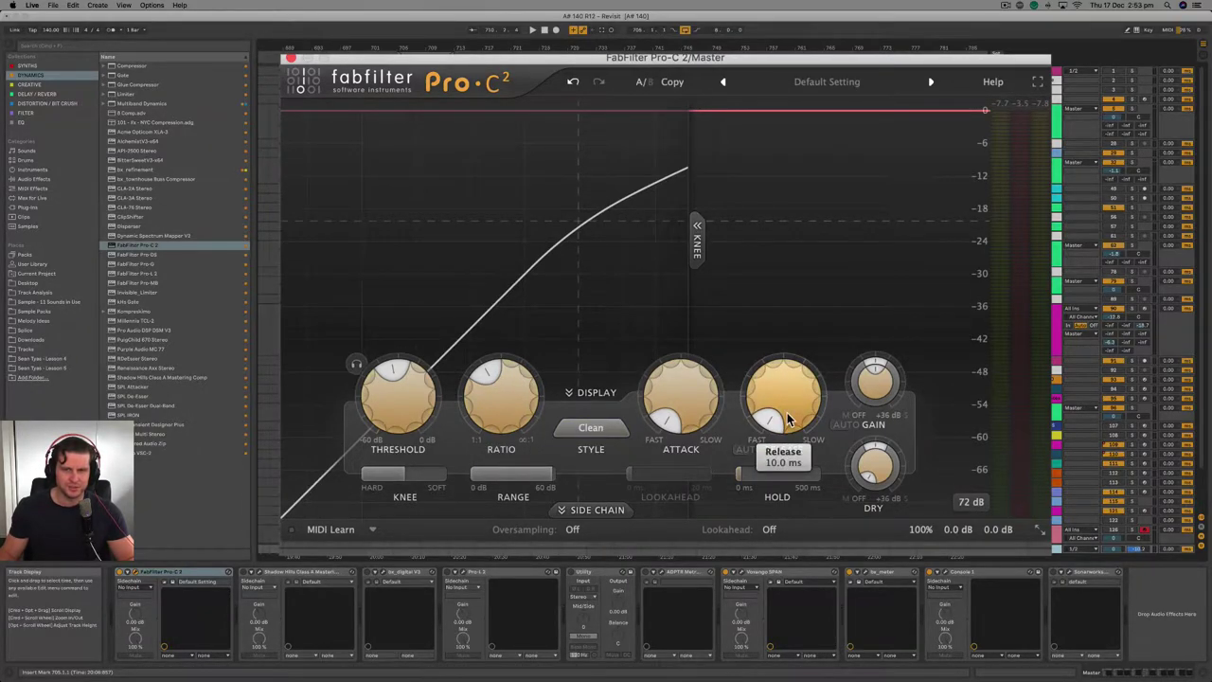
mouse_move(787, 419)
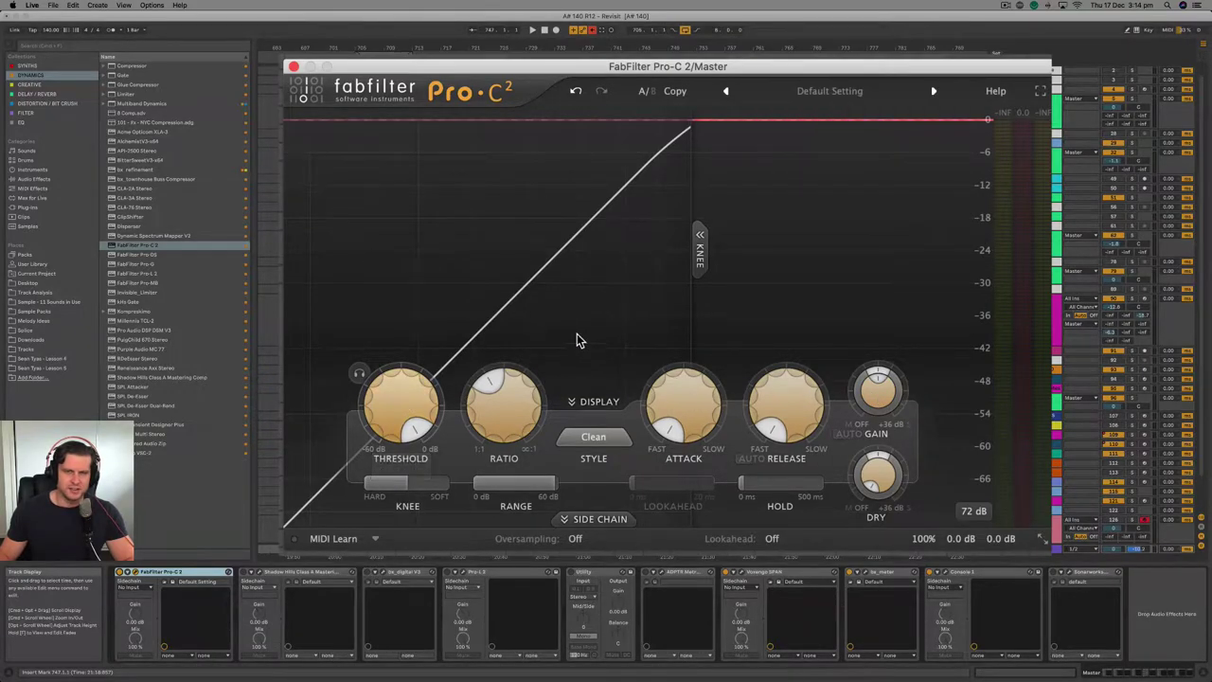
Step: On the G_DRUMS bus Pro-C 2, set the attack to about 13 ms and the release to 16.7 ms
mouse_move(878, 390)
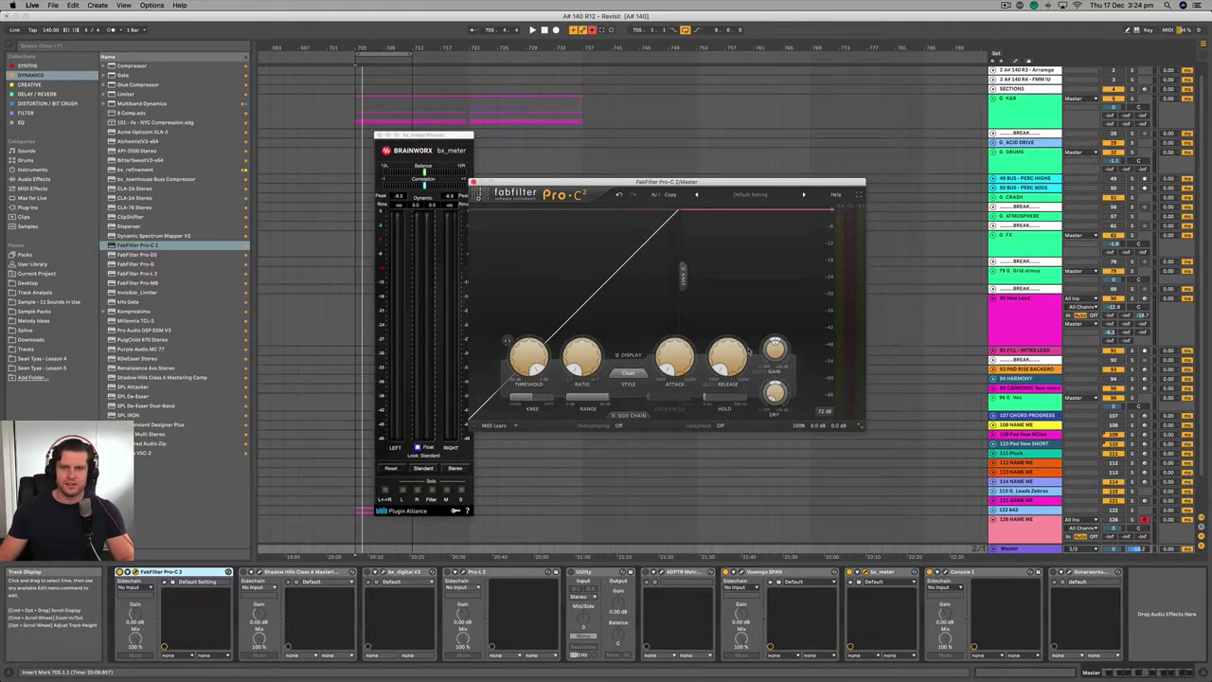
mouse_move(721, 367)
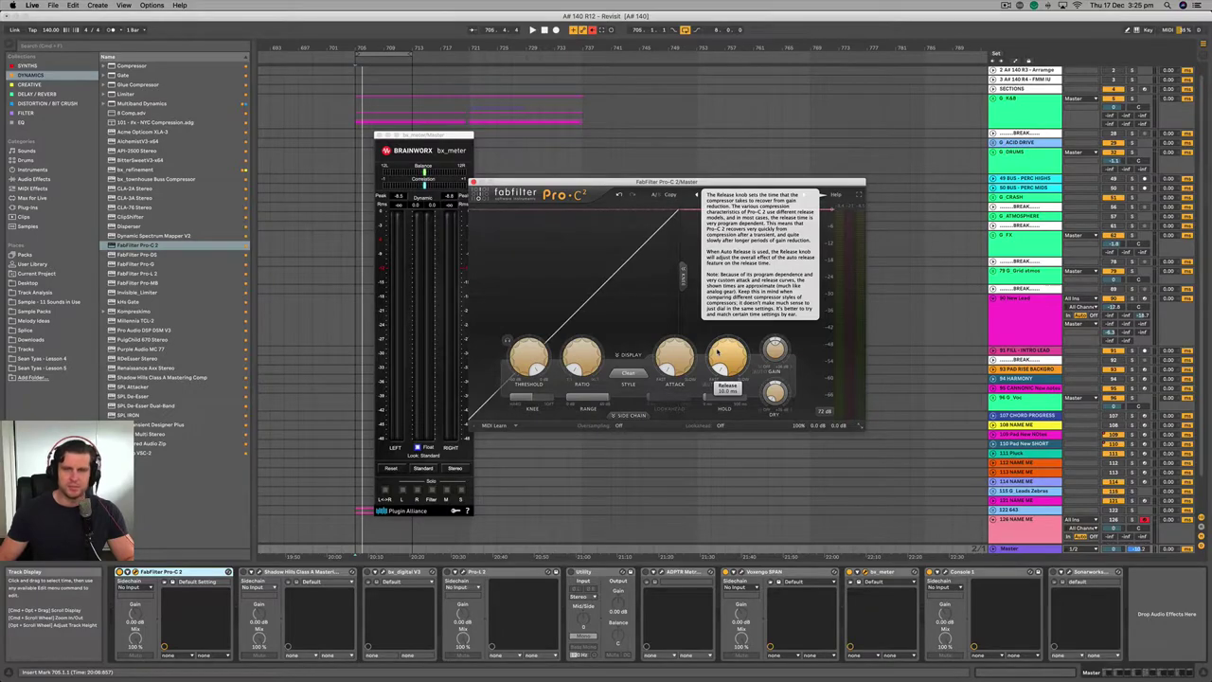
mouse_move(717, 352)
mouse_down()
mouse_move(736, 310)
mouse_move(729, 365)
mouse_up()
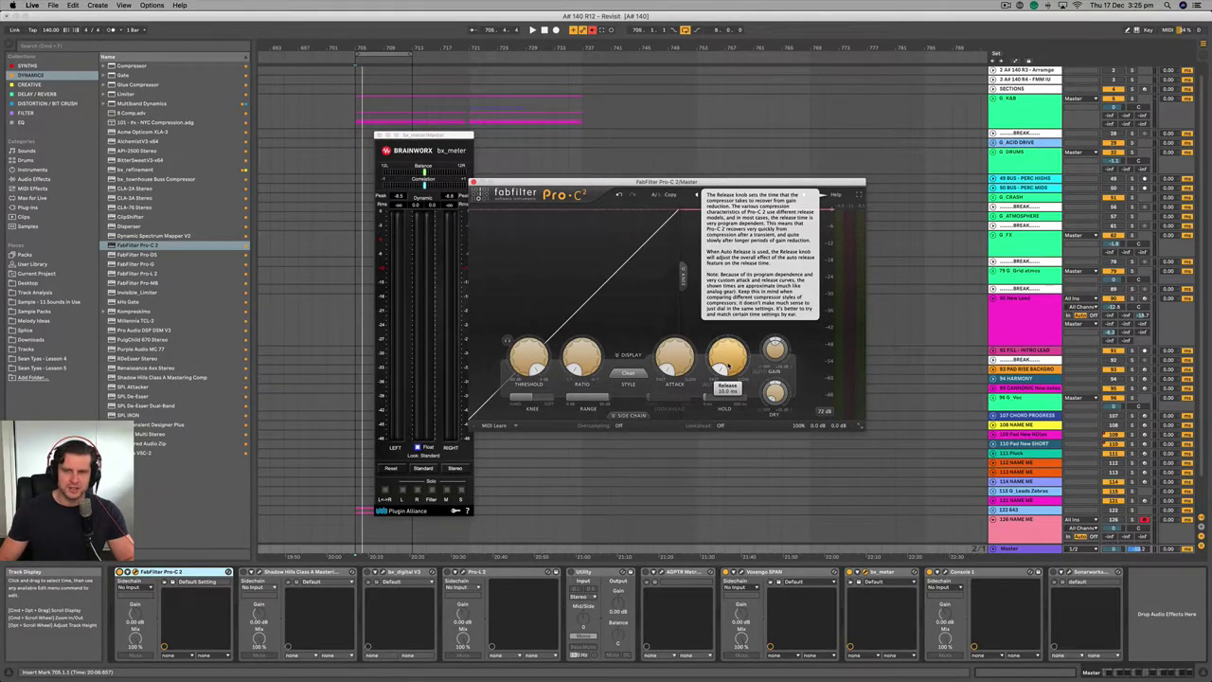
drag(668, 371, 674, 334)
drag(727, 367, 726, 361)
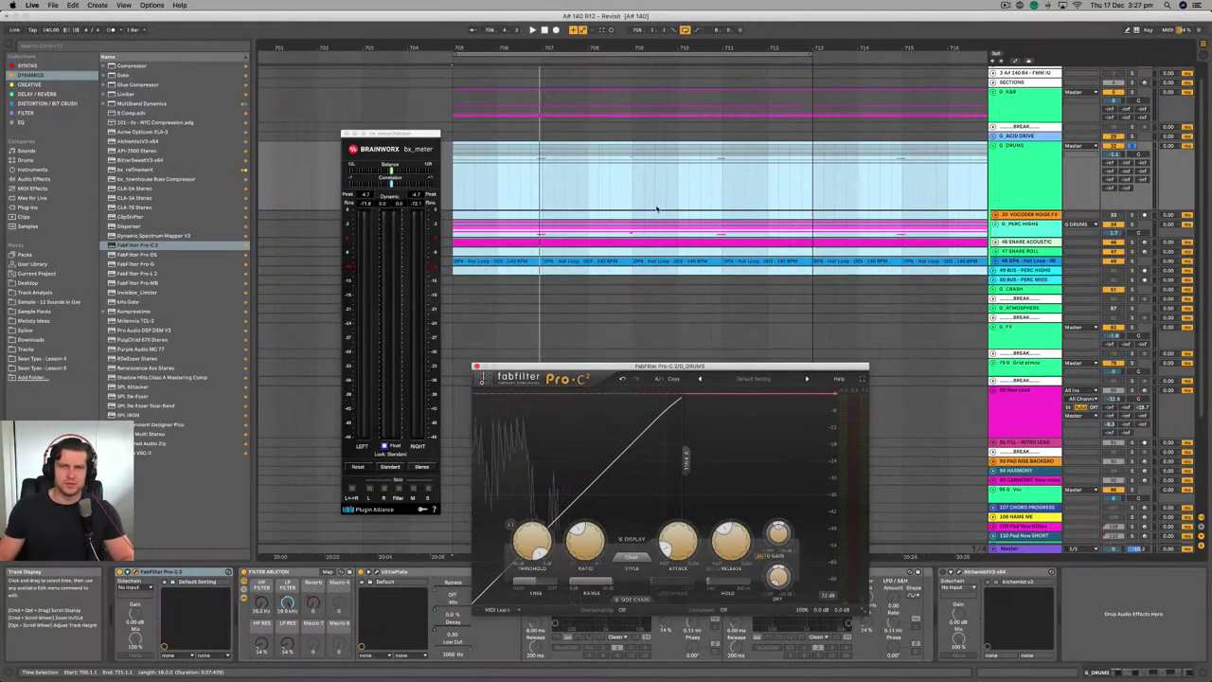
Step: Move the Pro-C 2 window higher, clear the drum-clip time selection, and toggle DISPLAY on and off
drag(662, 366, 639, 270)
click(476, 199)
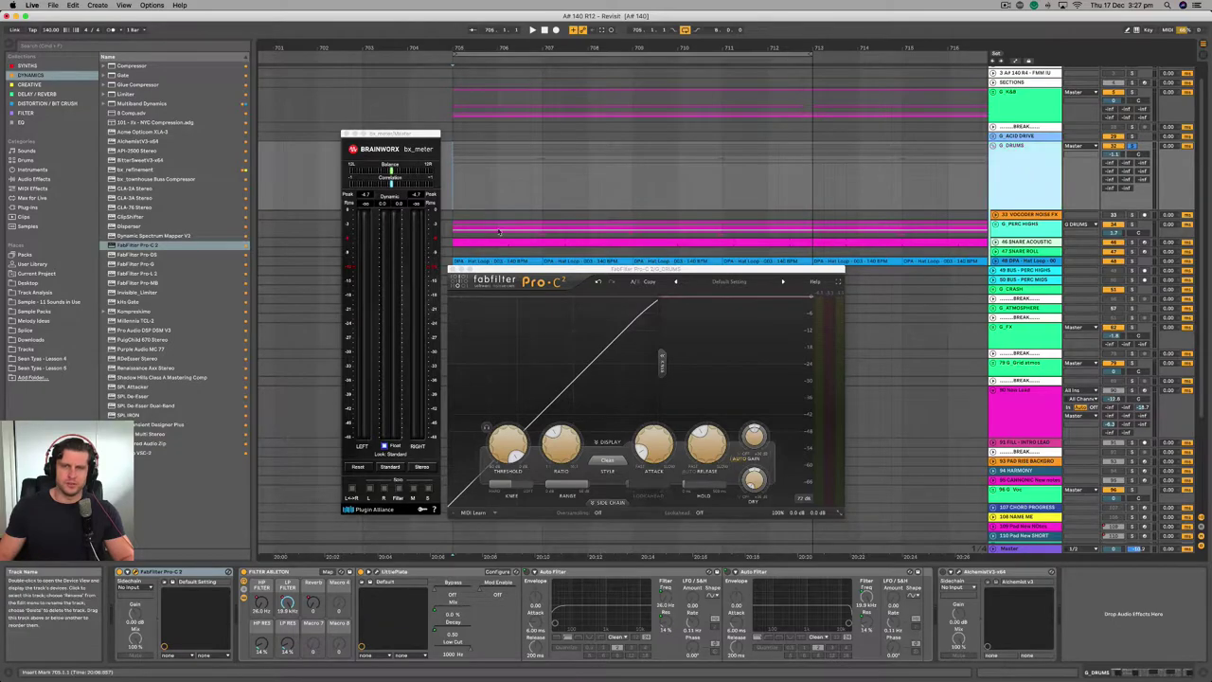
click(608, 444)
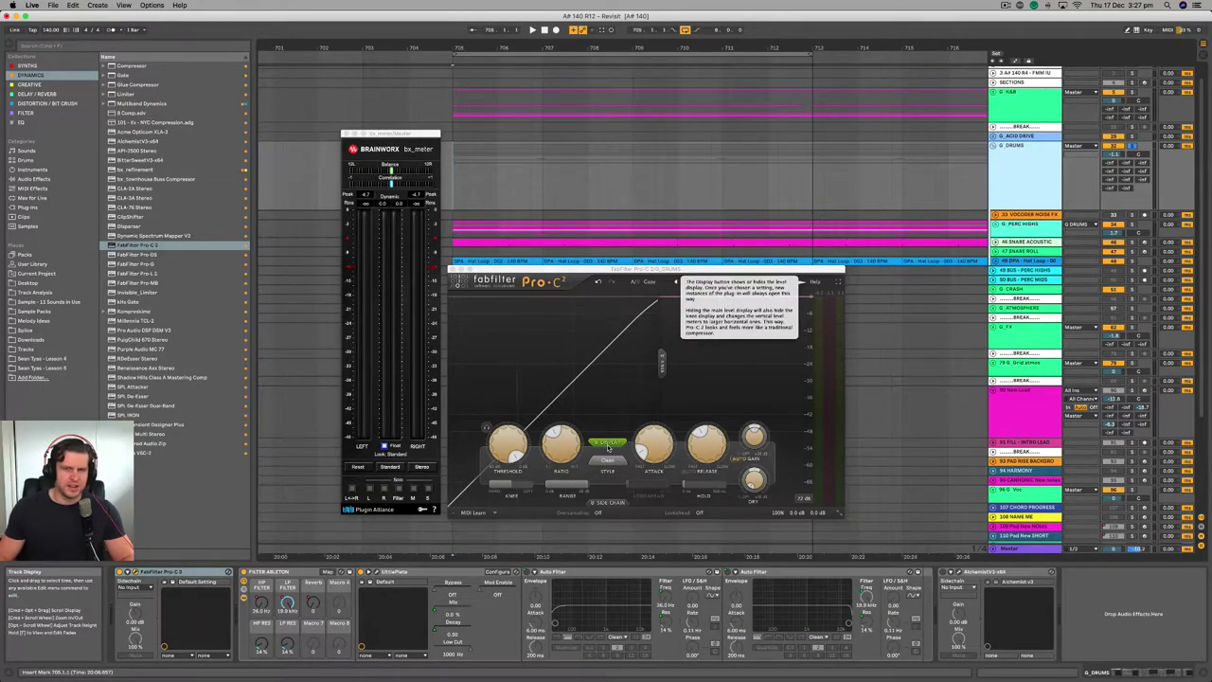
click(608, 445)
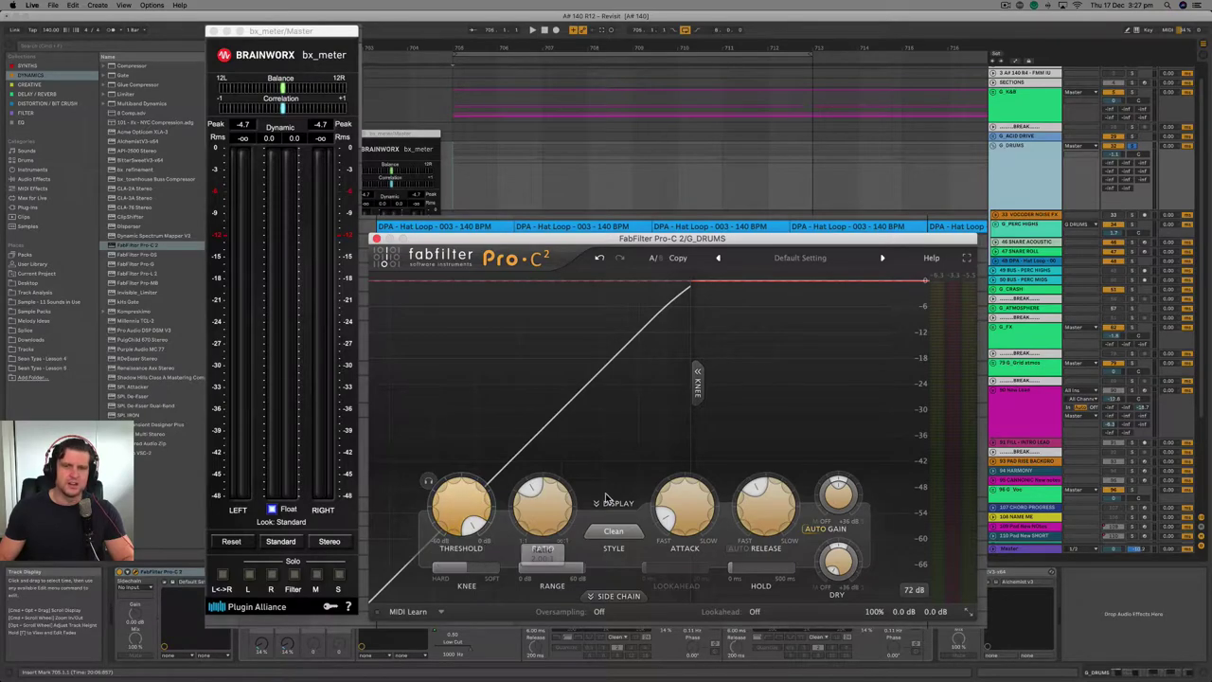
Step: Play the drums and pull the G_DRUMS Pro-C 2 threshold down to about -25 dB
mouse_move(545, 519)
mouse_move(682, 517)
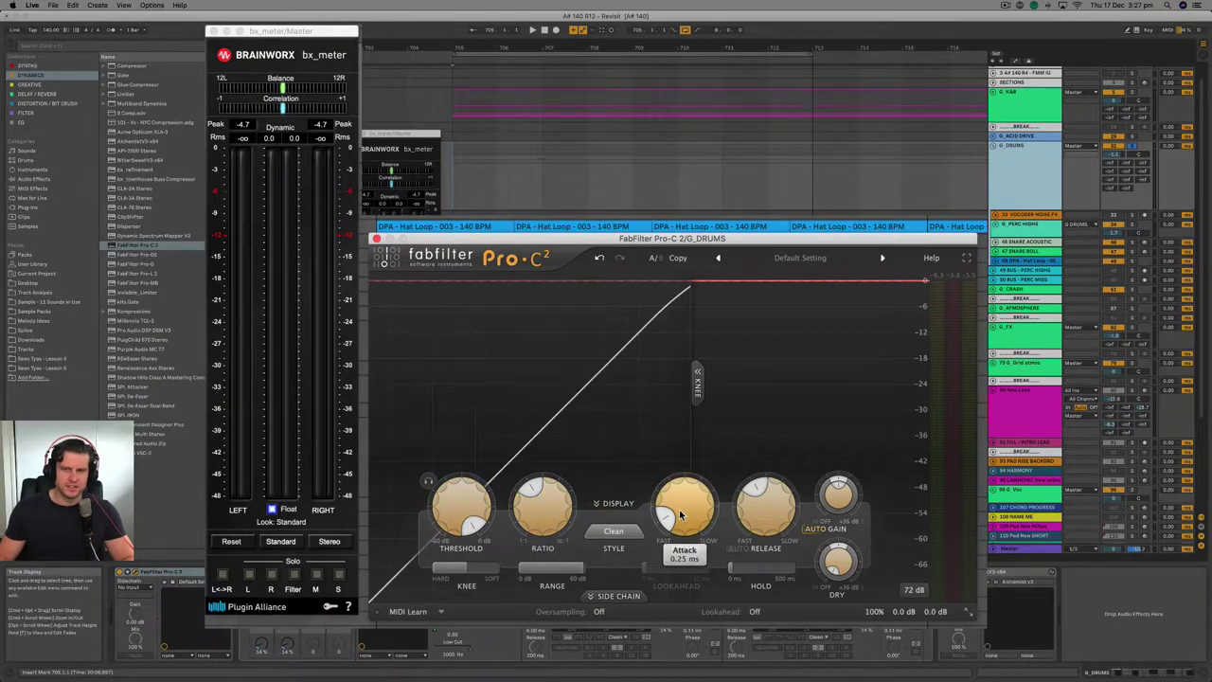
mouse_move(763, 564)
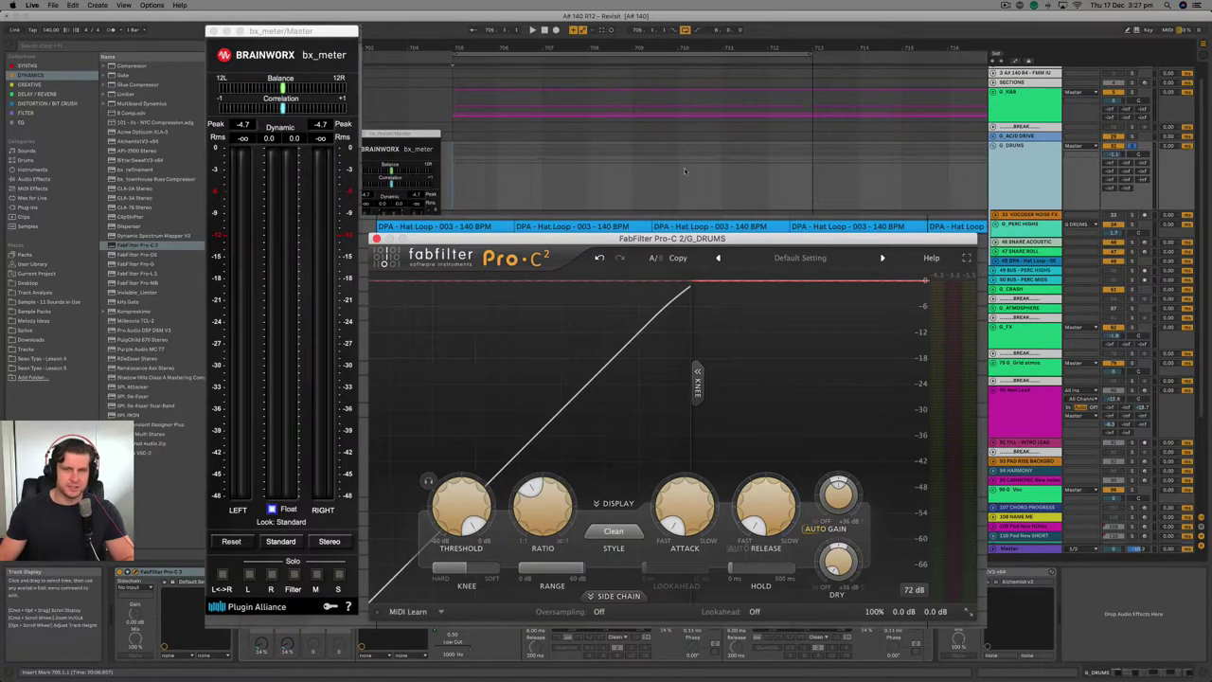
key(space)
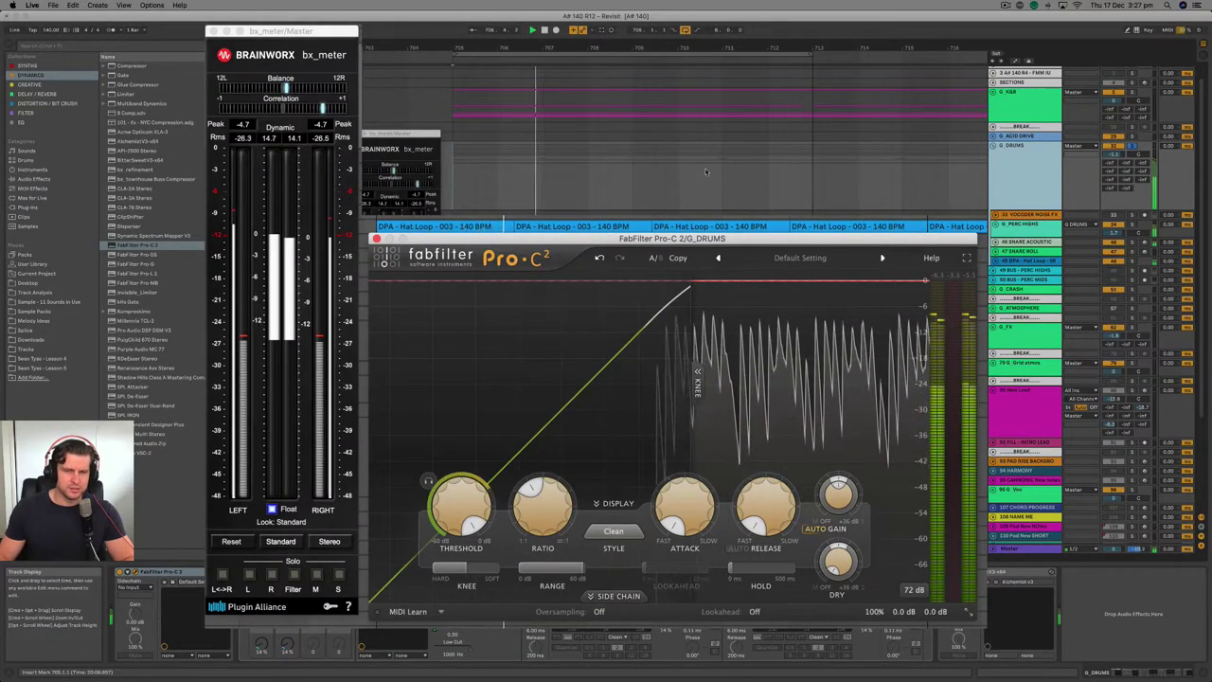
drag(457, 512, 460, 639)
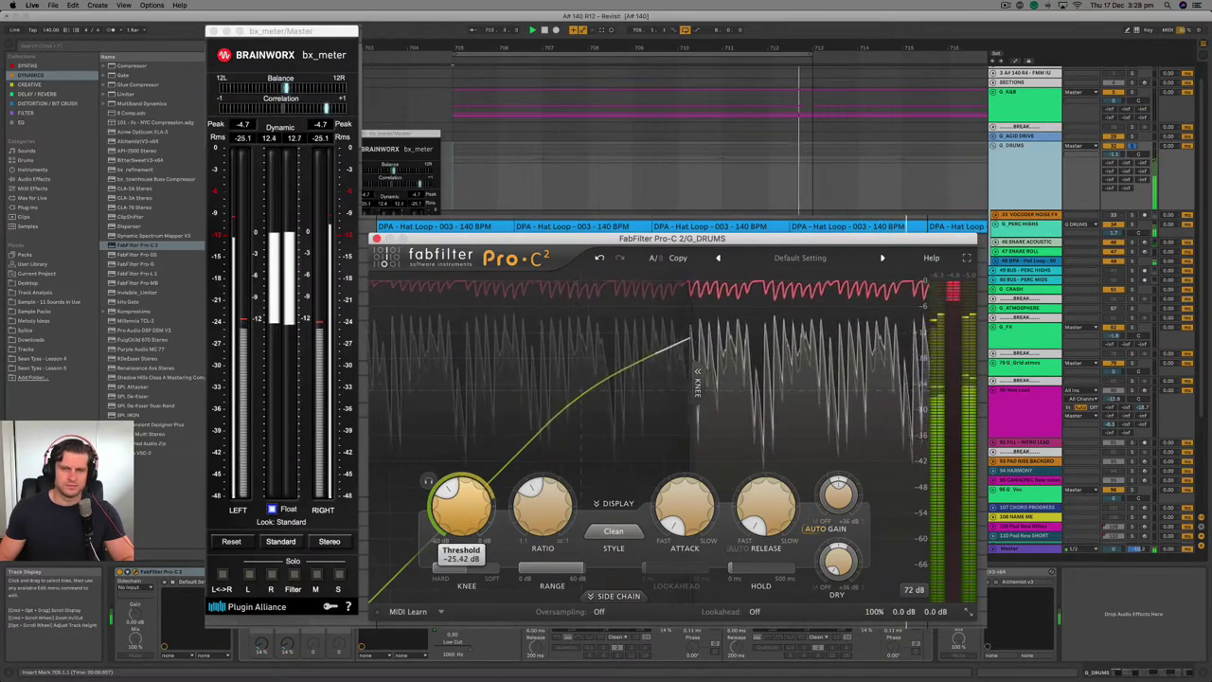
key(space)
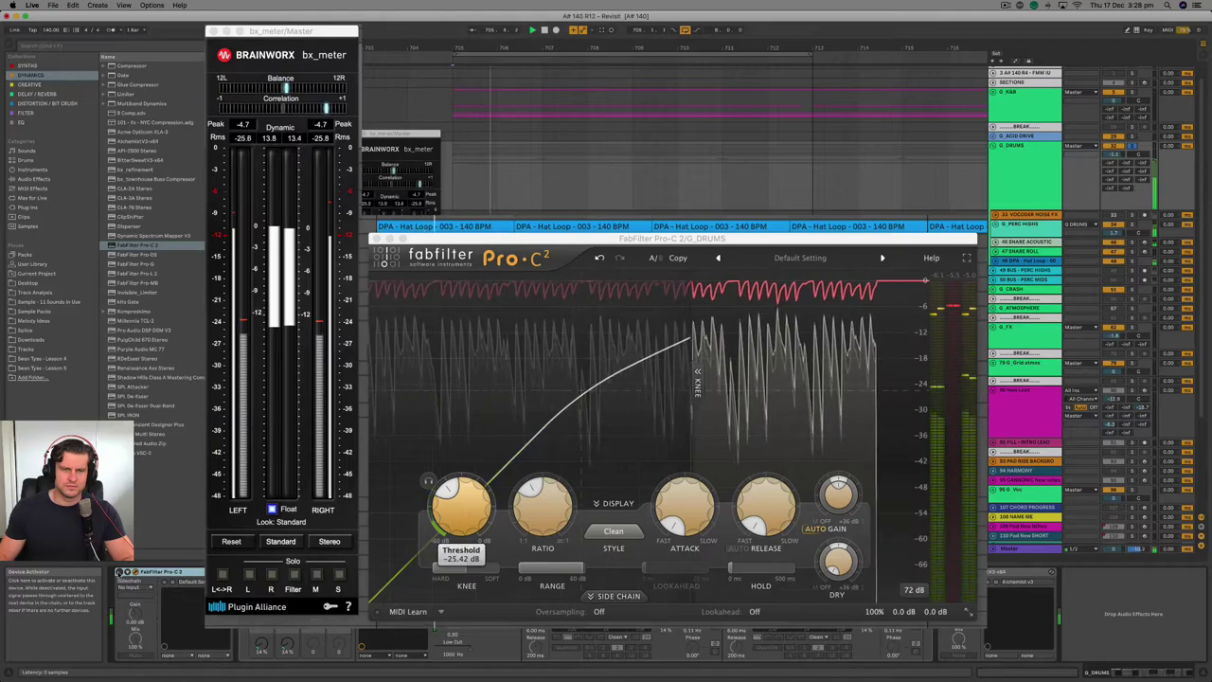
key(space)
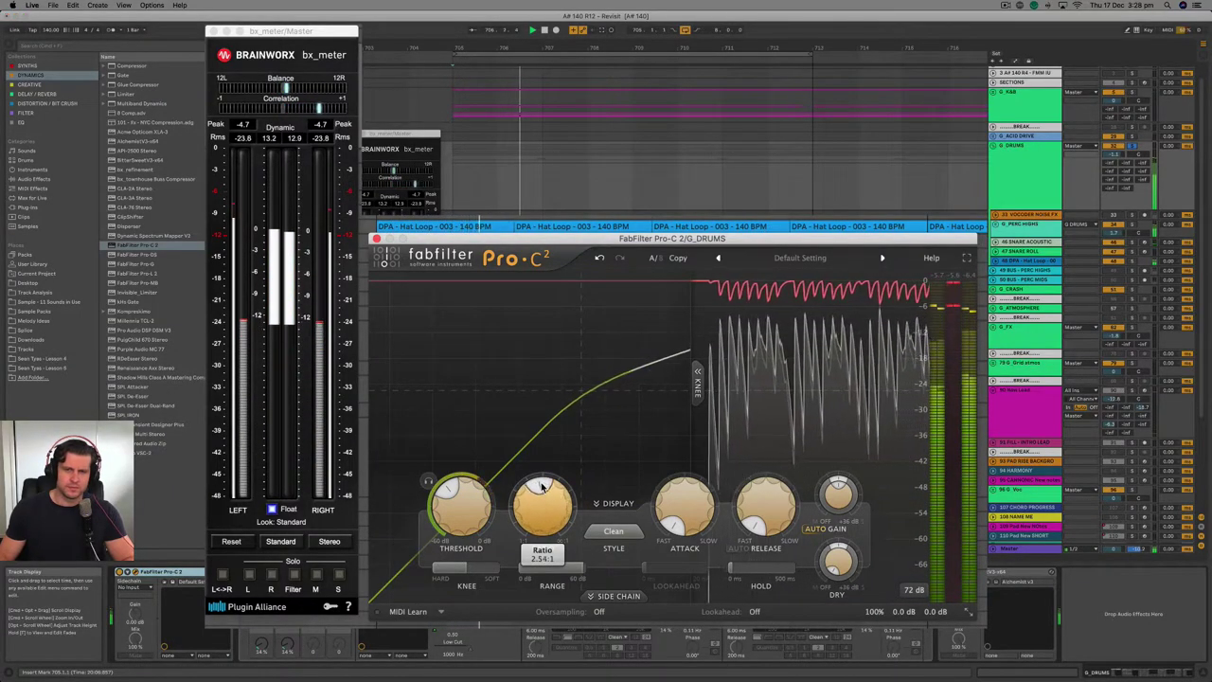
Step: Audition a heavier 7.7:1 ratio on the drums, stopping and restarting playback
drag(544, 473, 558, 399)
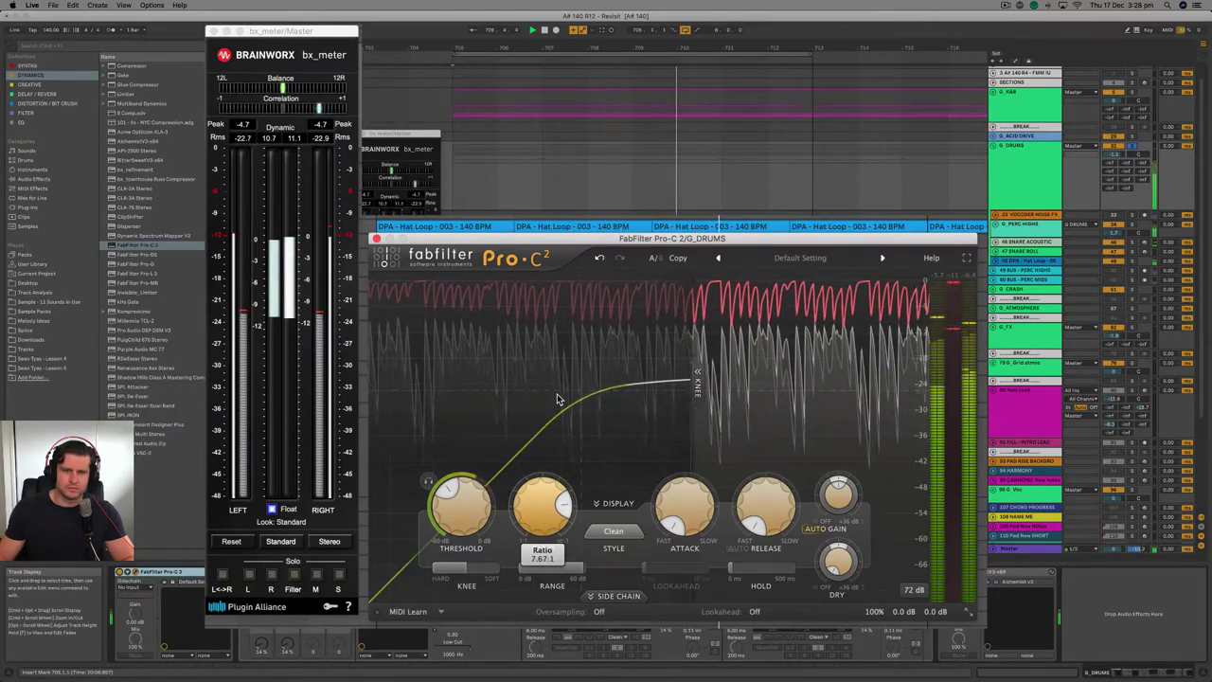
key(space)
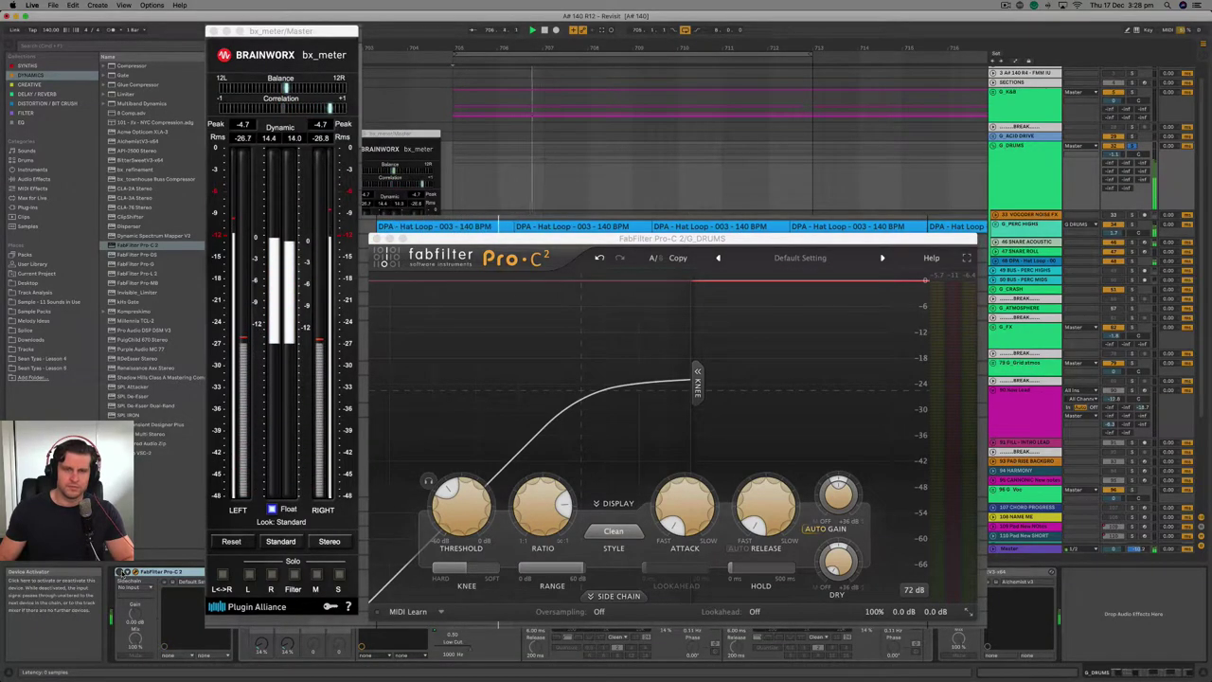
key(space)
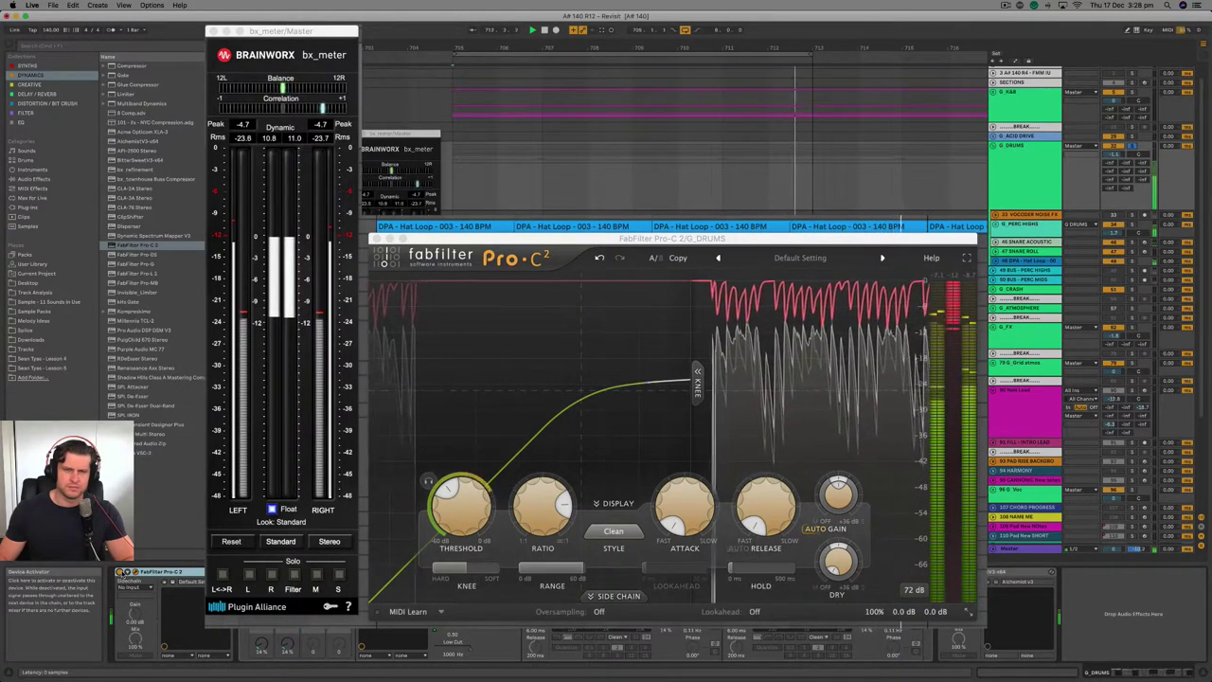
Step: Back the threshold off to near 0 dB and the ratio to under 2:1, then stop playback
drag(461, 500, 482, 420)
drag(542, 502, 543, 526)
key(space)
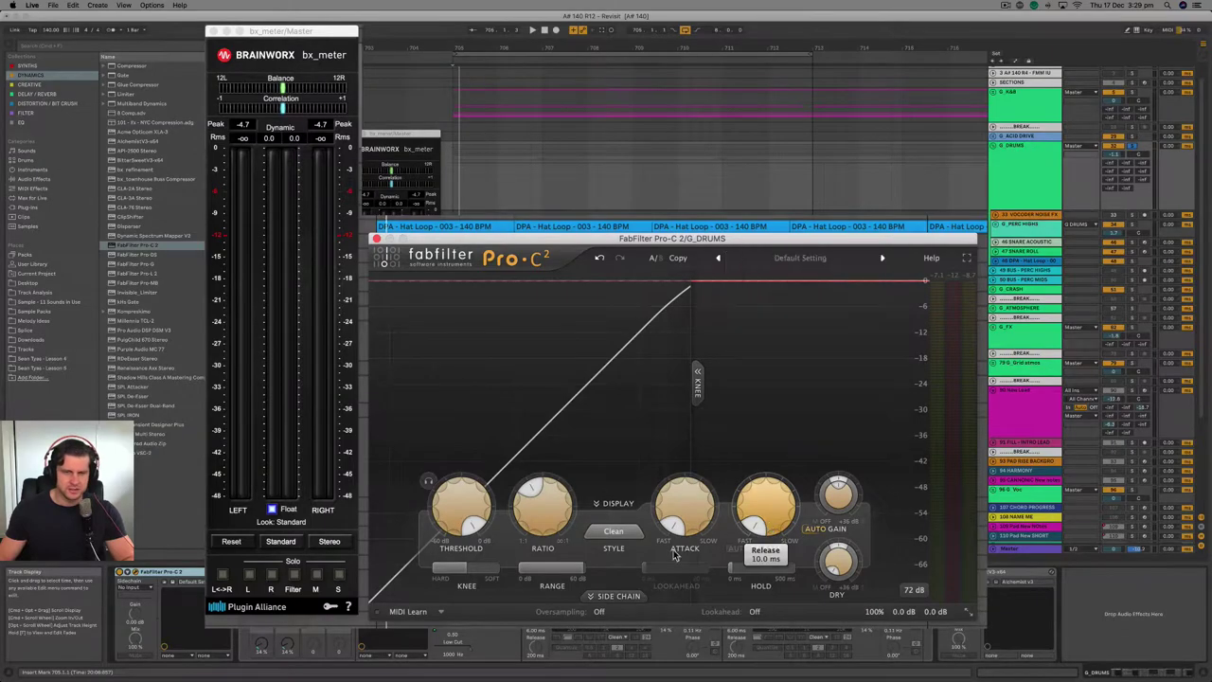
Step: With the drums playing, lower the threshold to about -6.38 dB and slow the attack to about 24 ms
key(space)
drag(465, 499, 463, 544)
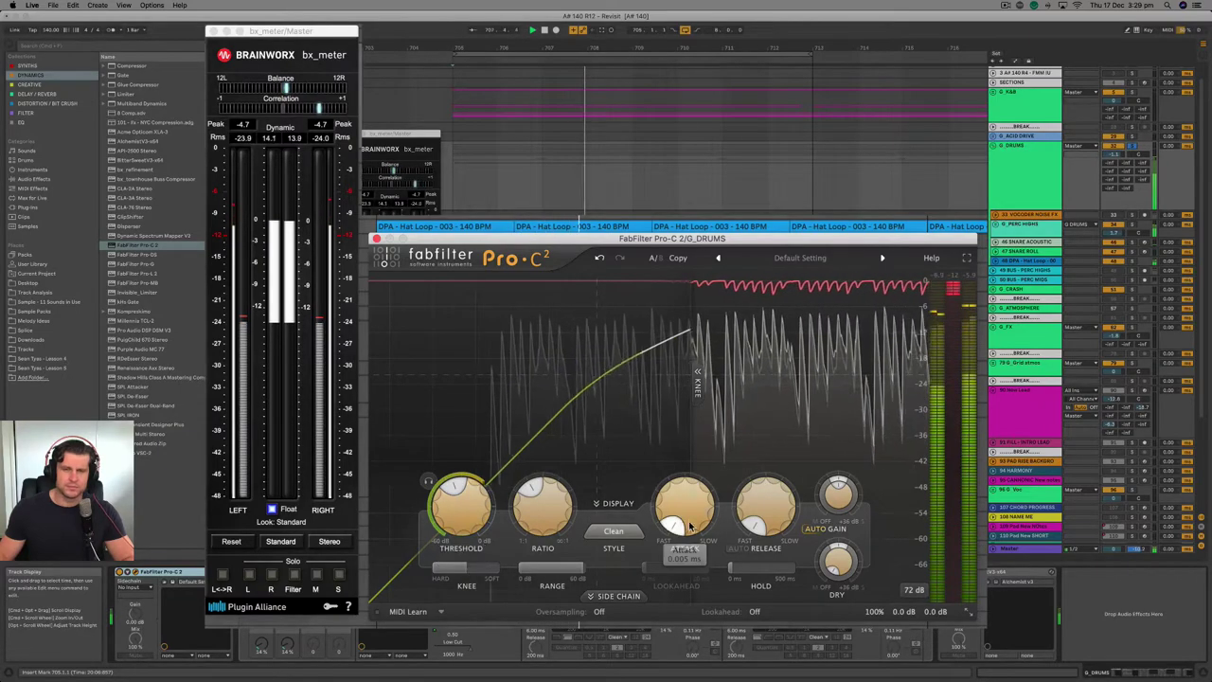
drag(690, 527, 678, 489)
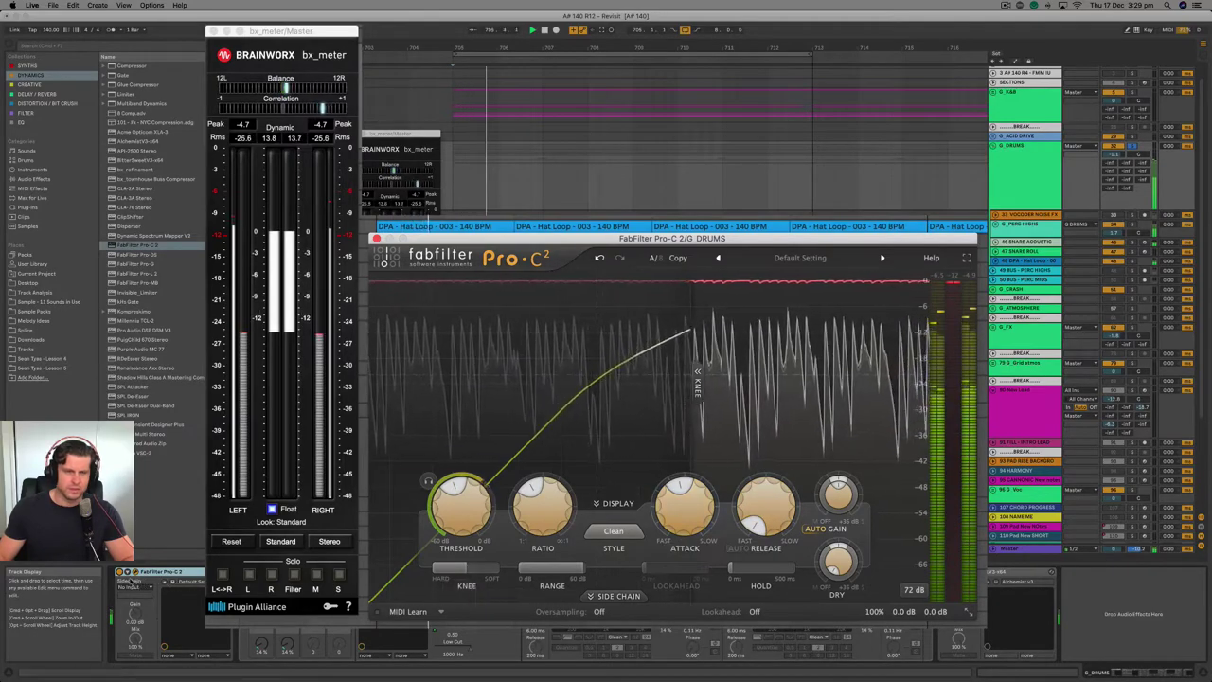
key(space)
mouse_move(675, 533)
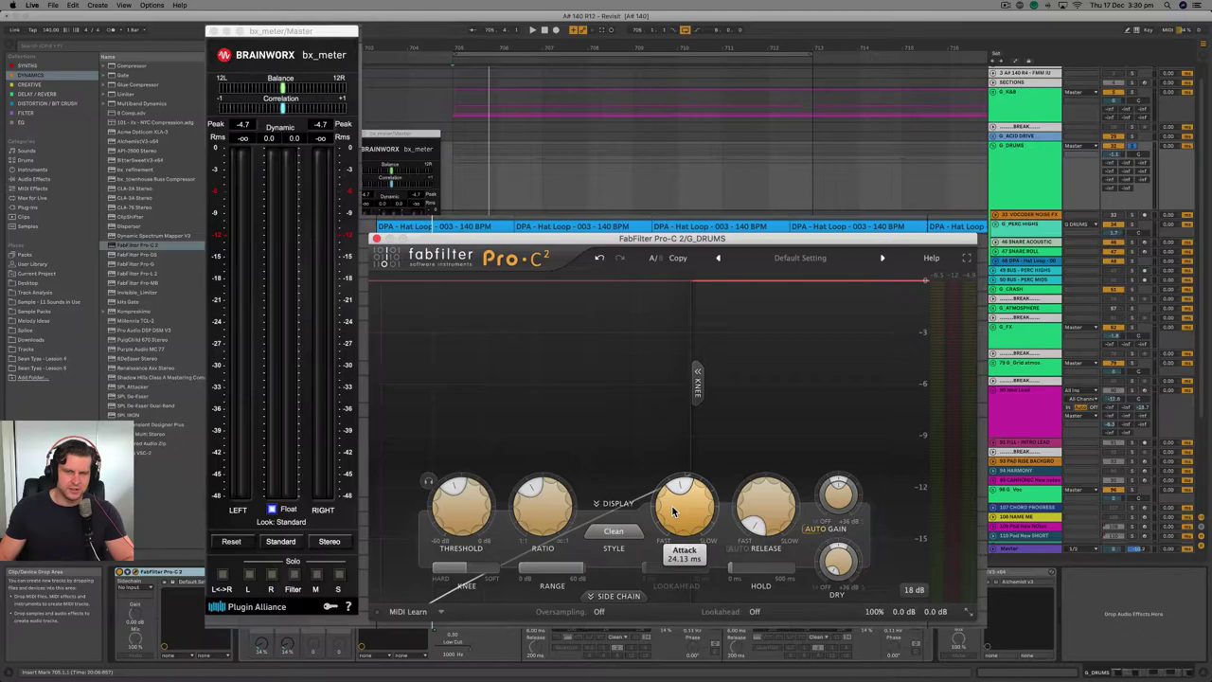
Step: Fine-tune the Pro-C 2 attack to about 27 ms during drum playback, then stop
mouse_move(673, 513)
key(space)
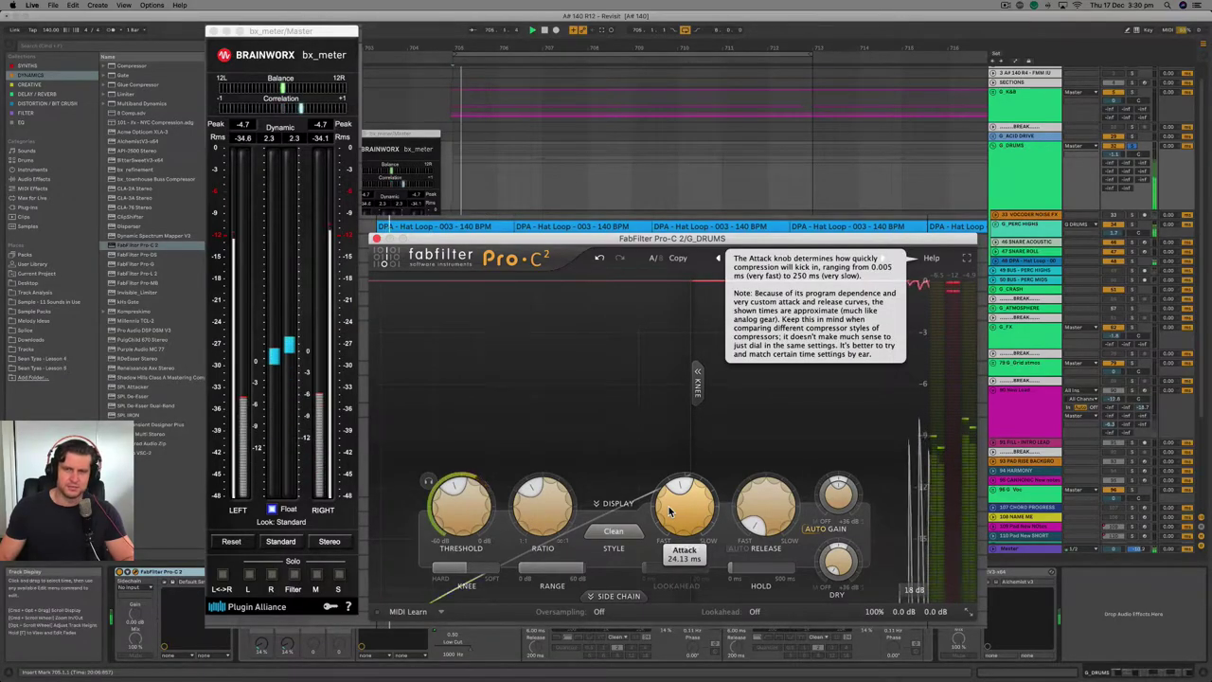
mouse_move(683, 512)
mouse_down()
mouse_move(694, 622)
mouse_move(687, 519)
mouse_move(679, 604)
mouse_move(689, 537)
mouse_up()
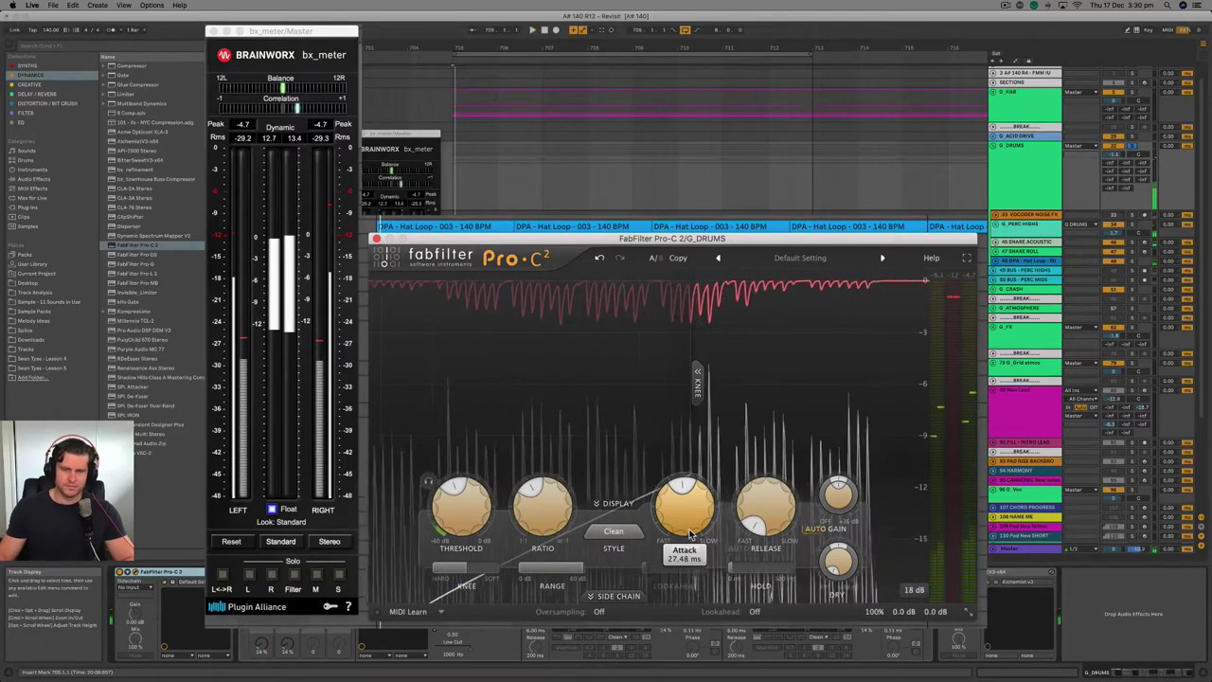
key(space)
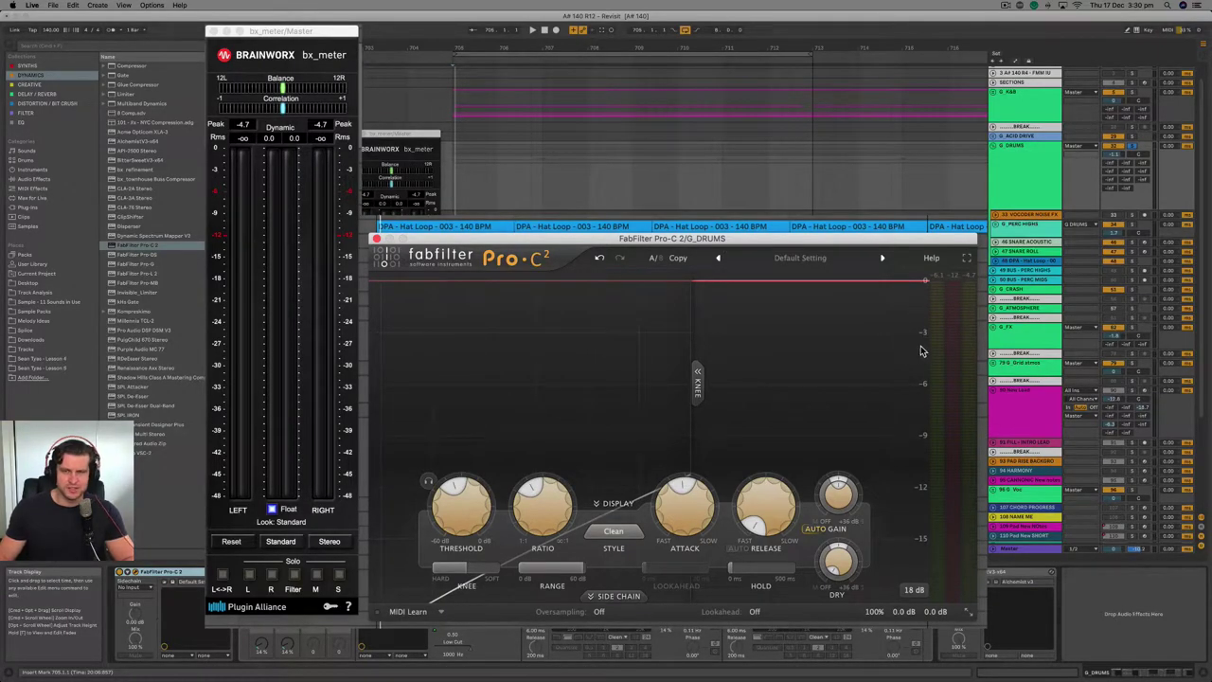
mouse_move(475, 511)
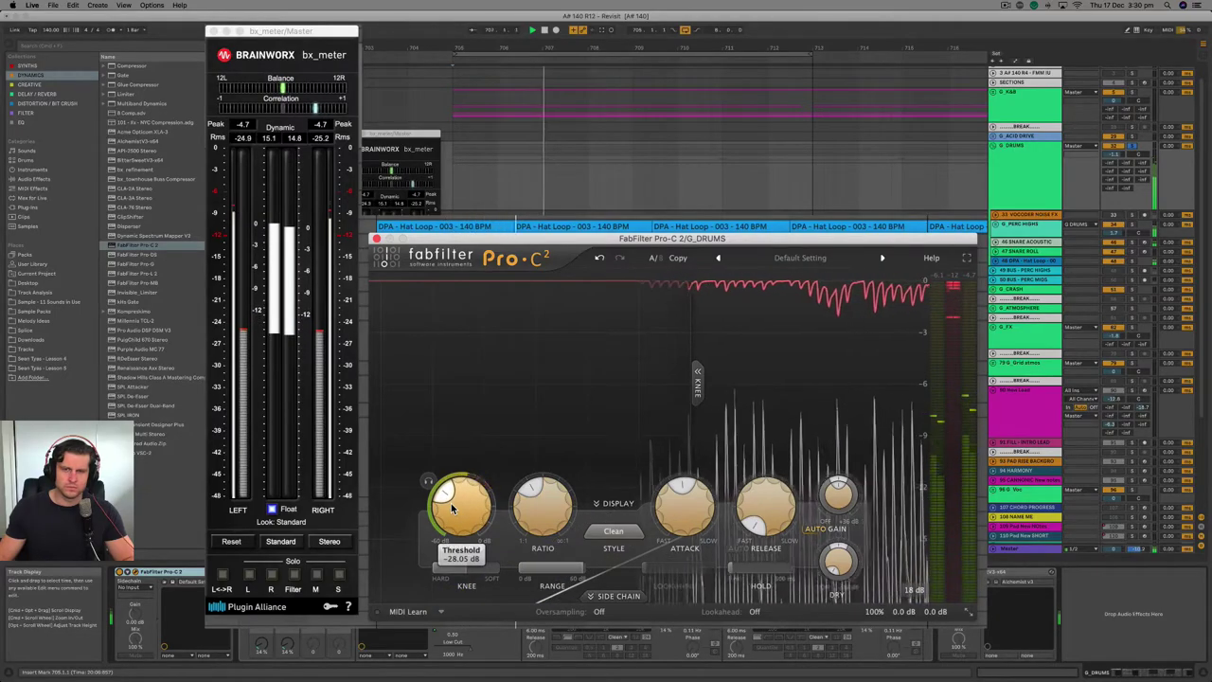
Step: Raise the ratio to about 3:1 and lengthen the release toward 285 ms, then stop playback
drag(525, 519, 554, 432)
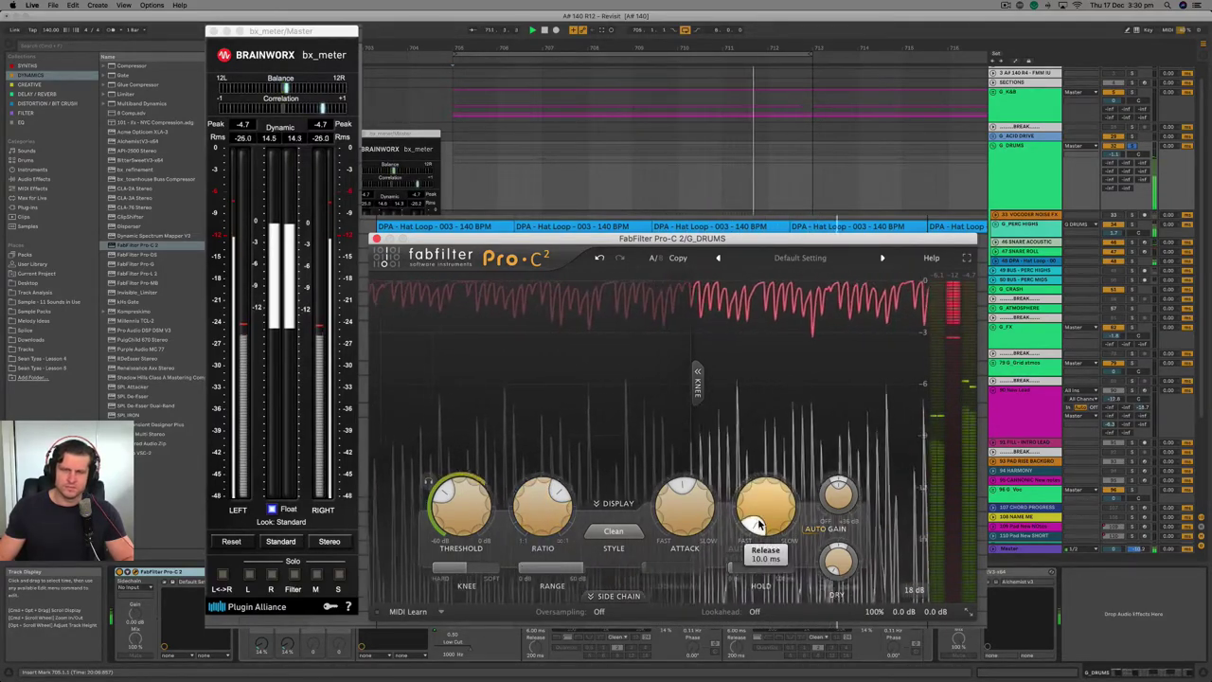
drag(758, 521, 771, 521)
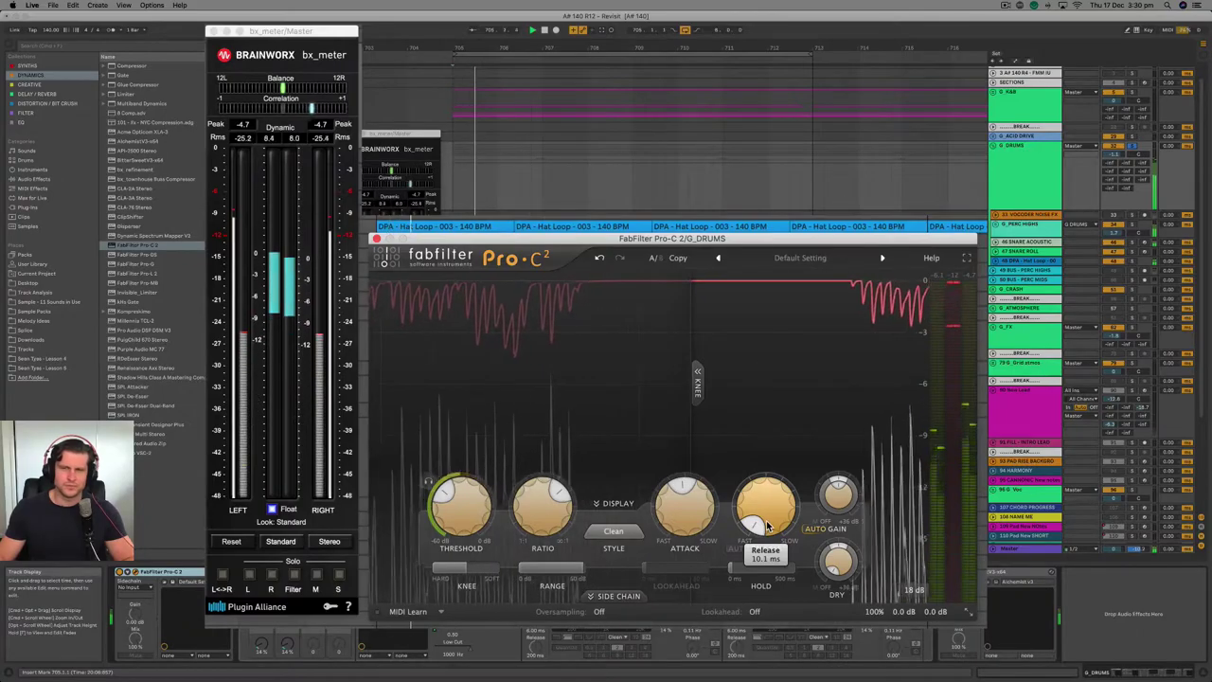
drag(768, 527, 764, 503)
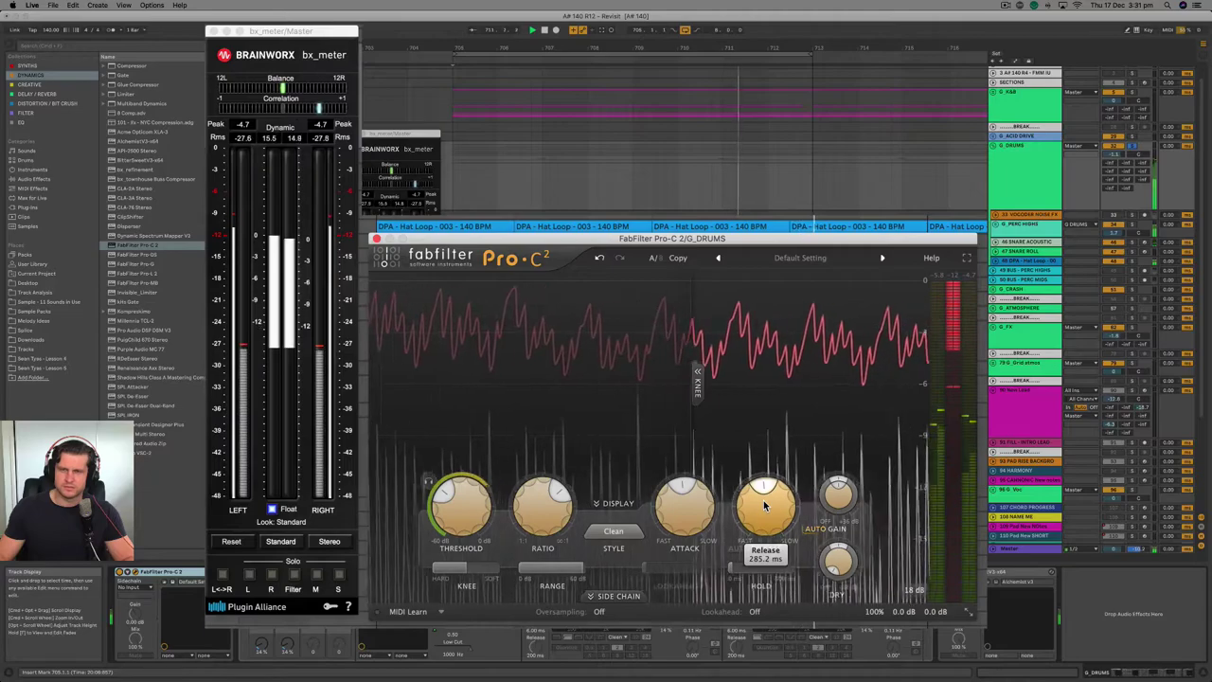
key(space)
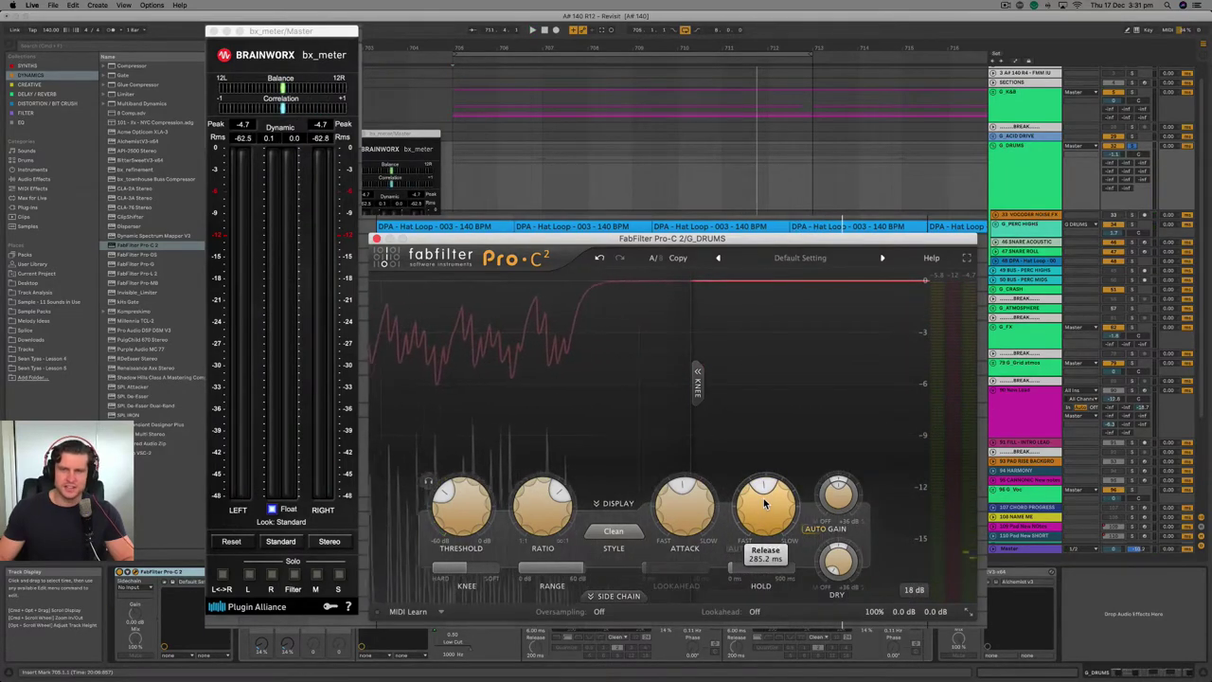